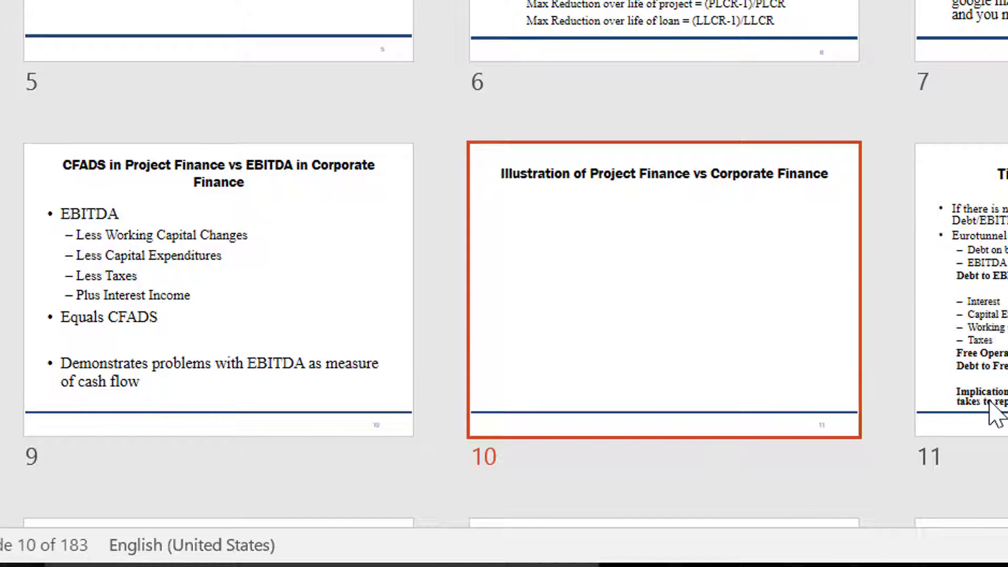
- Switch from the presentation to the Excel workbook showing the PF and CF Exercise sheet
mouse_move(657, 566)
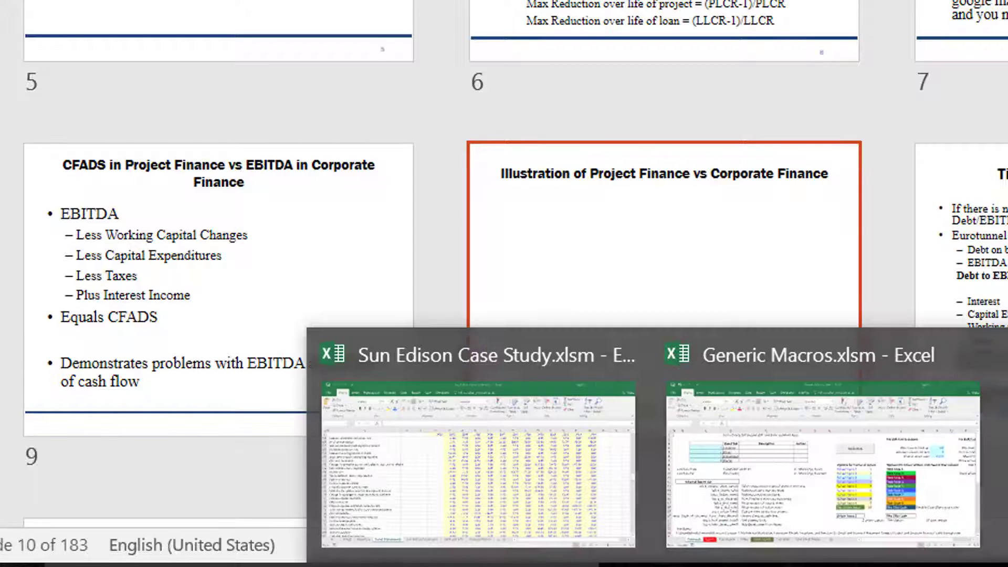
click(823, 462)
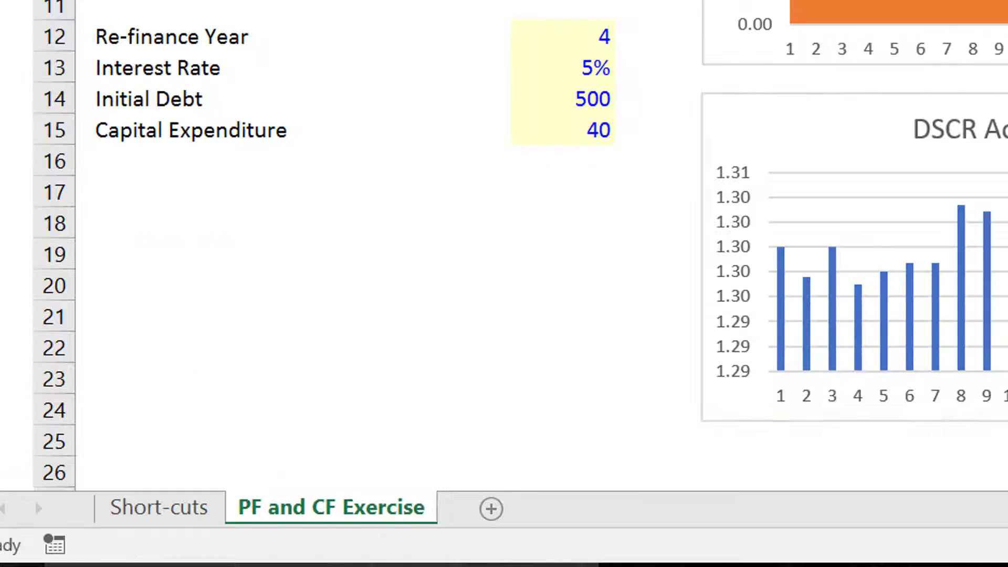
click(579, 265)
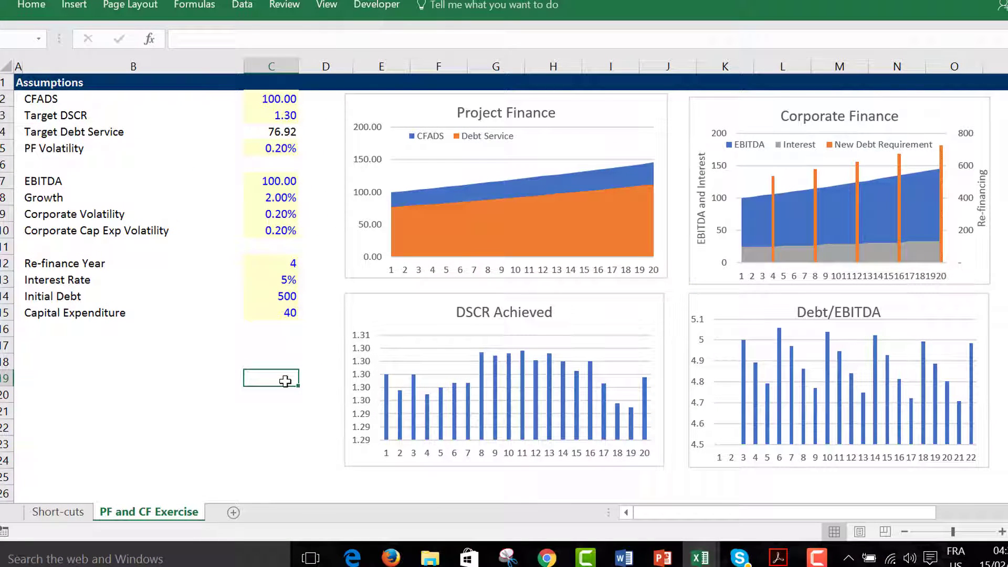
- Review the assumptions in column C alongside the Project Finance and DSCR Achieved charts
key(ctrl+Up)
key(ctrl+Up)
key(ctrl+Up)
key(ctrl+Up)
key(ctrl+Up)
key(ctrl+Up)
key(ctrl+Up)
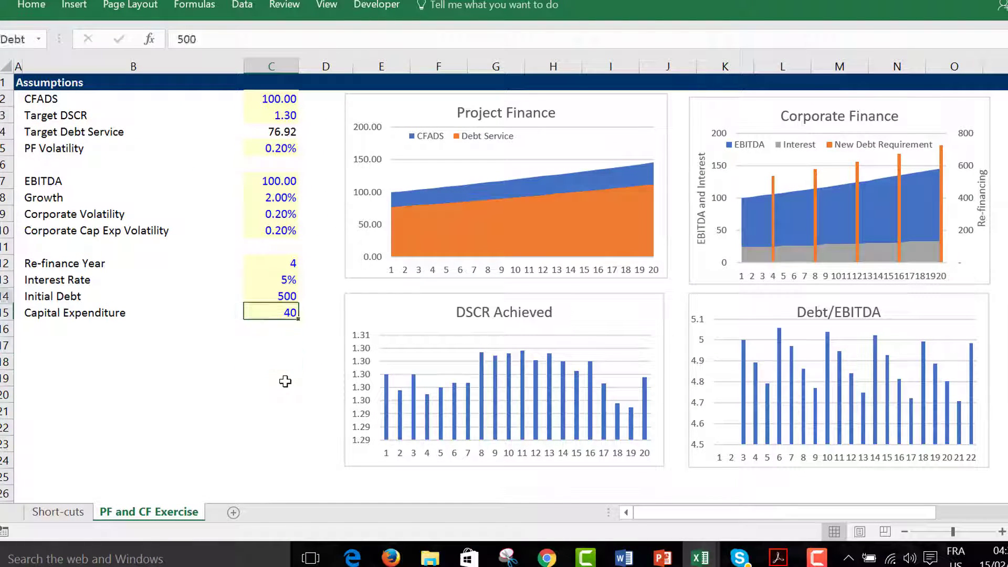
key(Down)
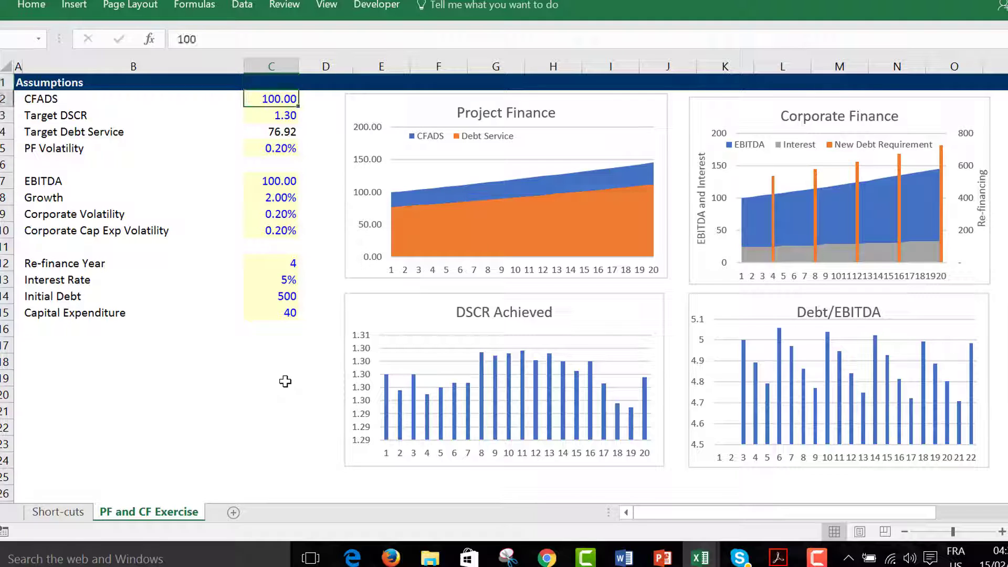
key(Down)
key(Down)
key(Down)
key(Right)
key(Right)
key(Right)
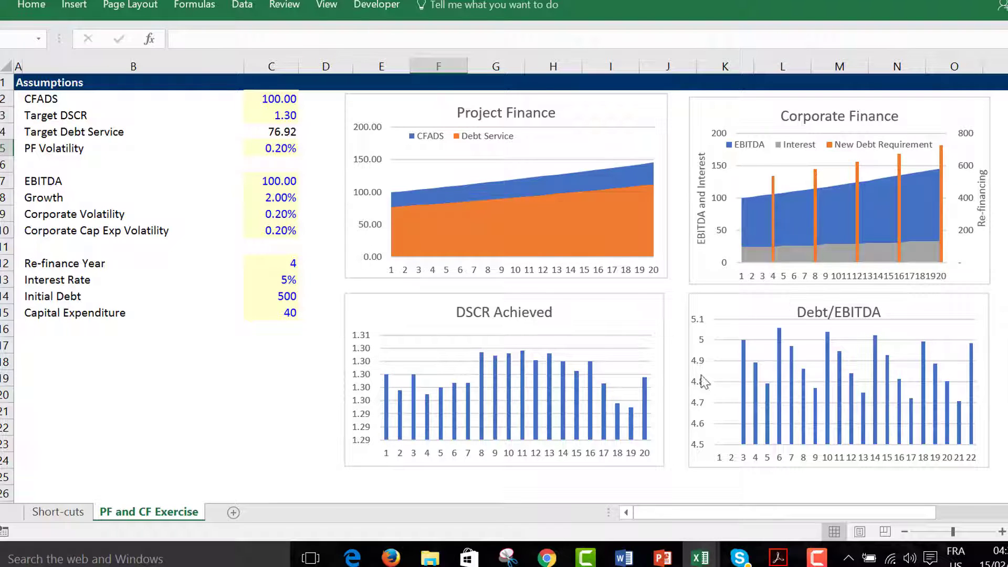
click(413, 192)
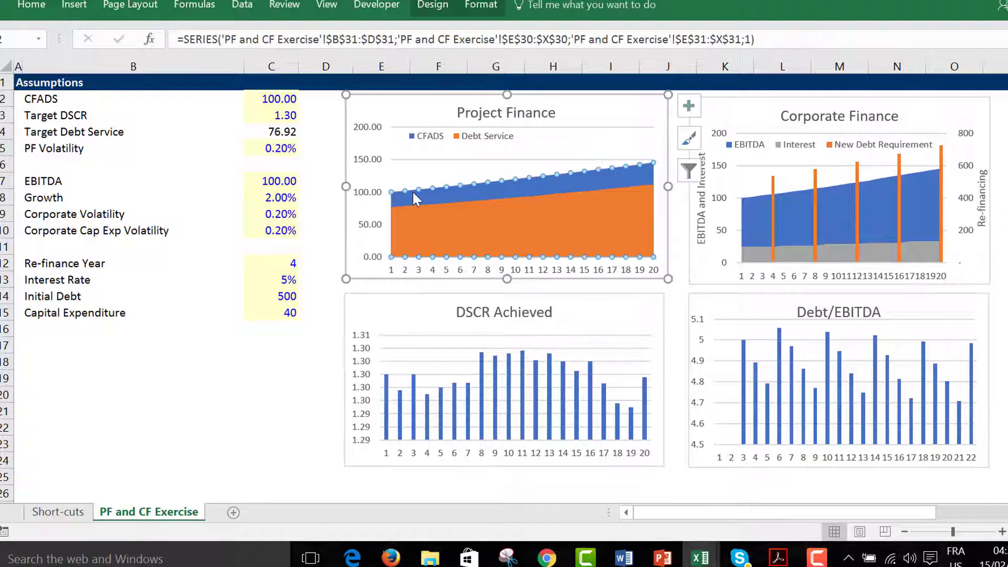
click(282, 375)
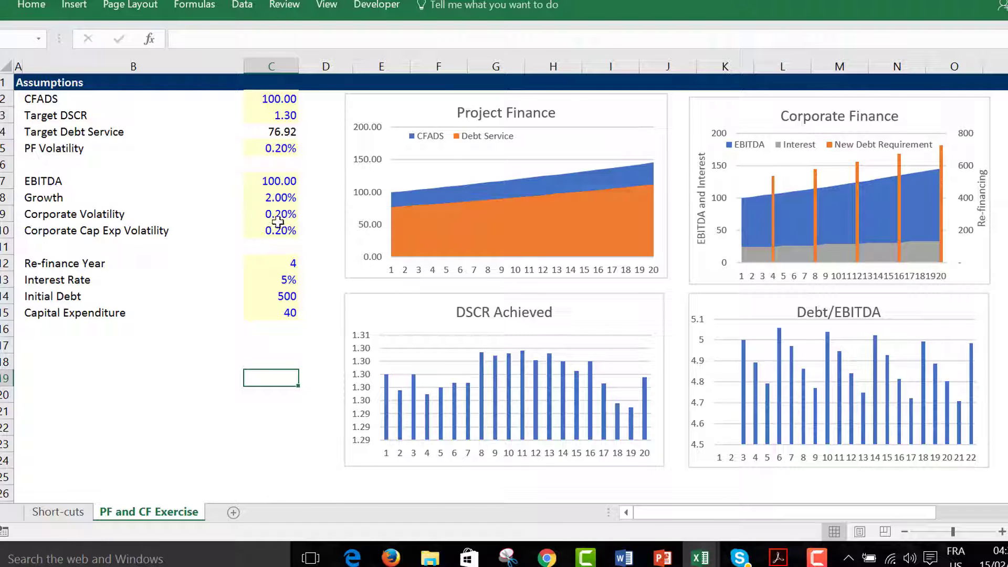
click(277, 324)
key(Up)
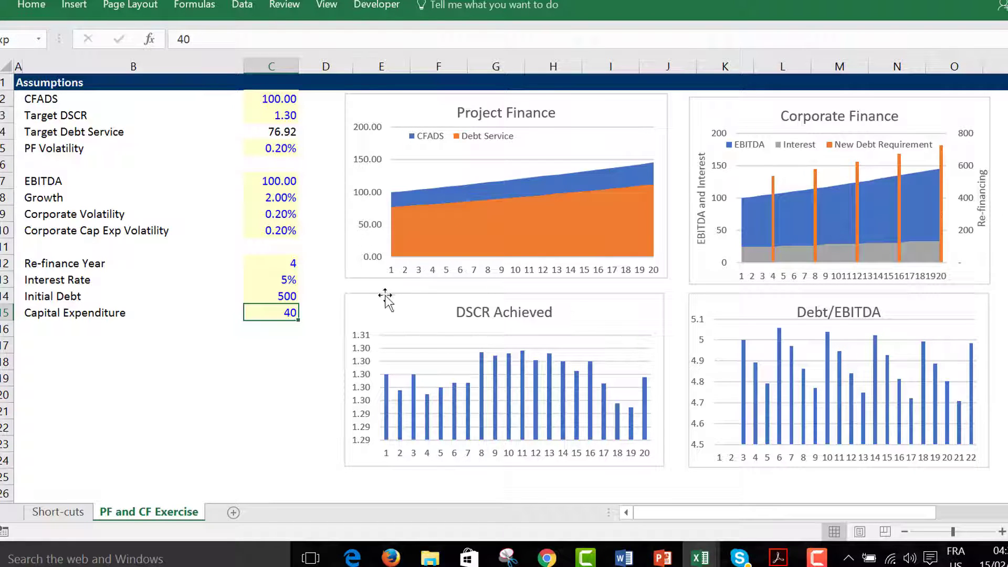
click(361, 387)
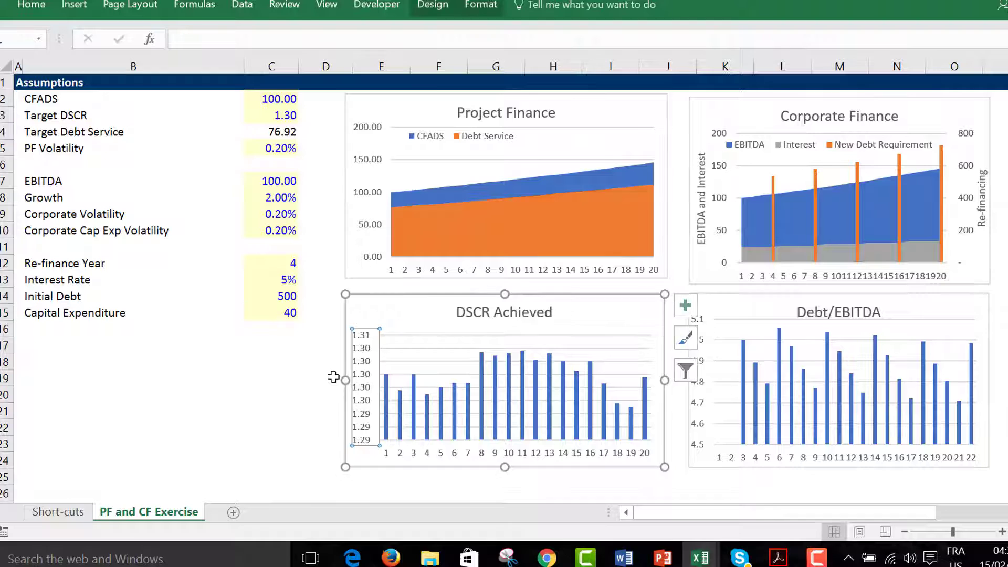
- Delete the Debt/EBITDA chart beneath the Corporate Finance chart
click(224, 366)
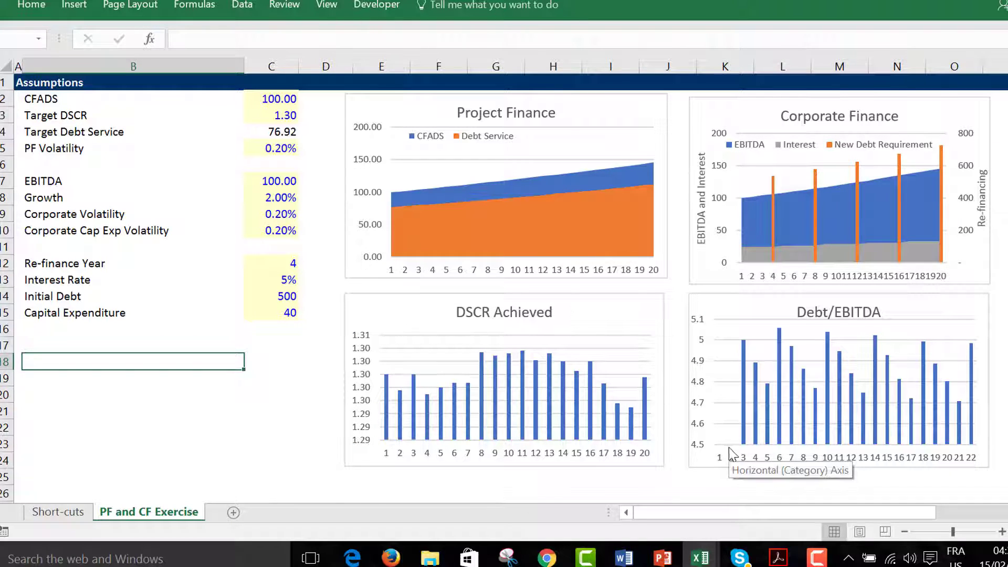
click(712, 302)
key(Delete)
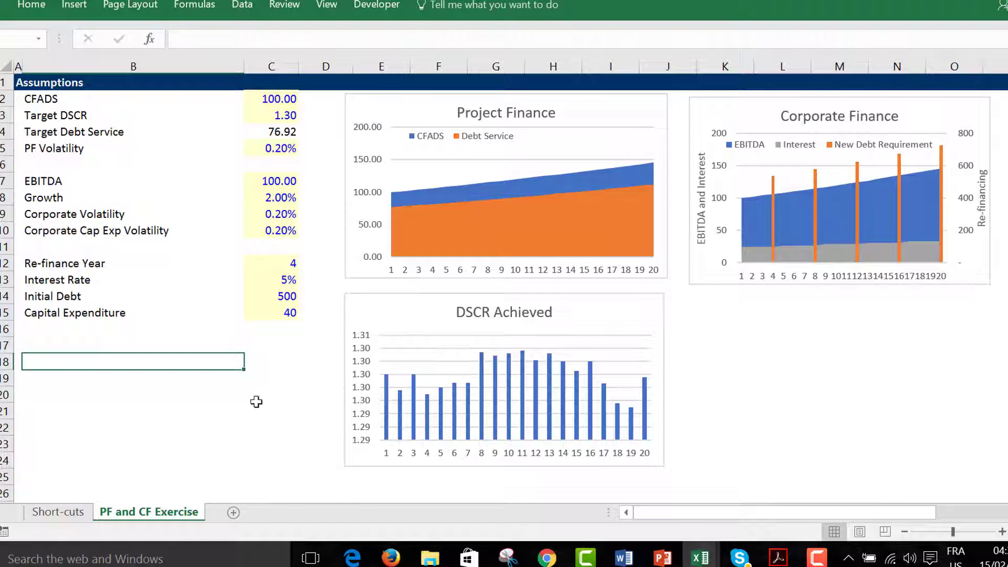
- Select the Corporate Finance year header in row 37 from column B through year 20 in column X
key(Down)
key(Down)
key(Page_Down)
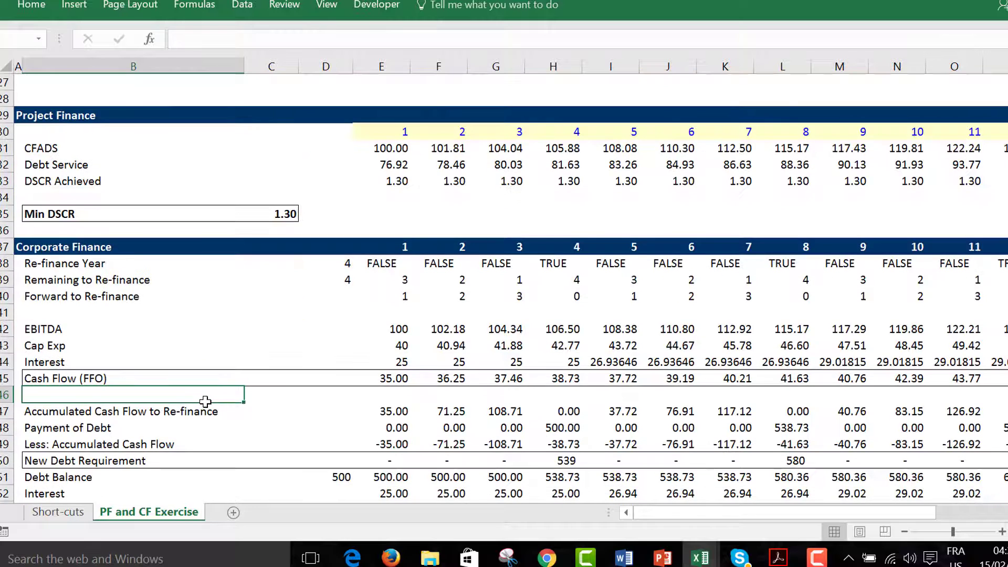
key(Page_Up)
key(Page_Down)
key(Left)
key(Up)
key(Up)
key(Up)
key(Up)
key(Up)
key(Up)
key(Up)
key(Up)
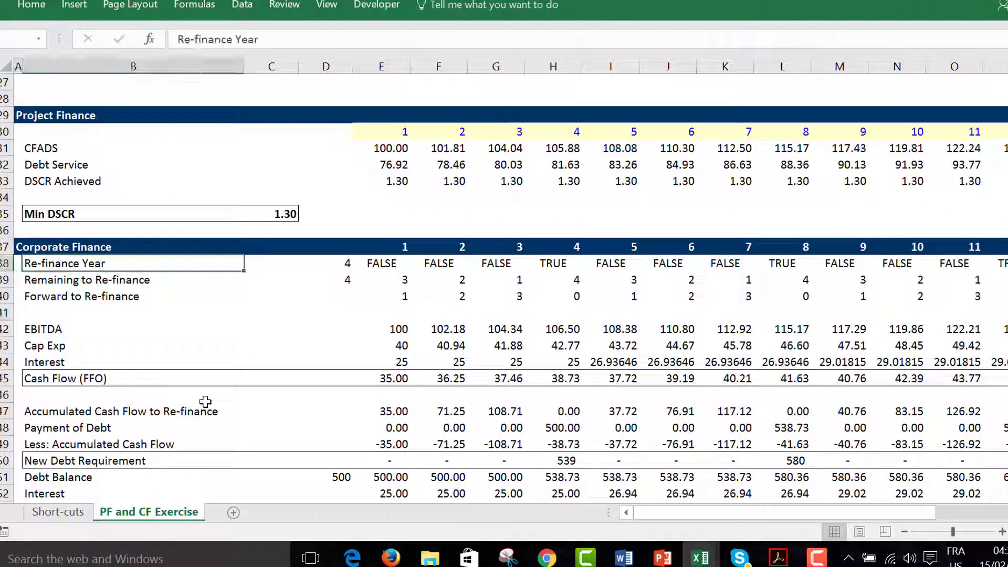
key(Up)
key(Right)
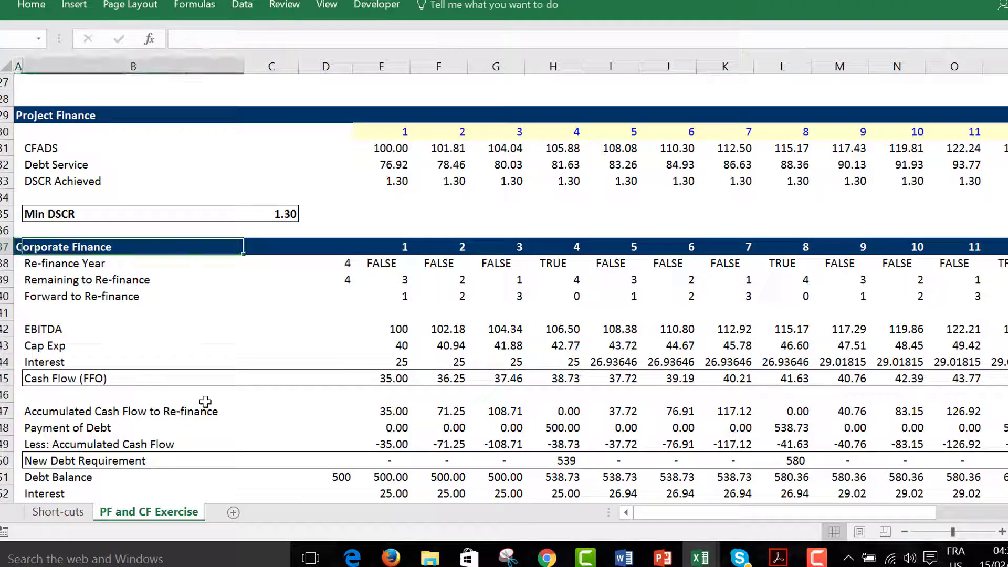
key(Left)
key(Right)
key(shift+Right)
key(shift+Right)
key(shift+Right)
key(ctrl+shift+Right)
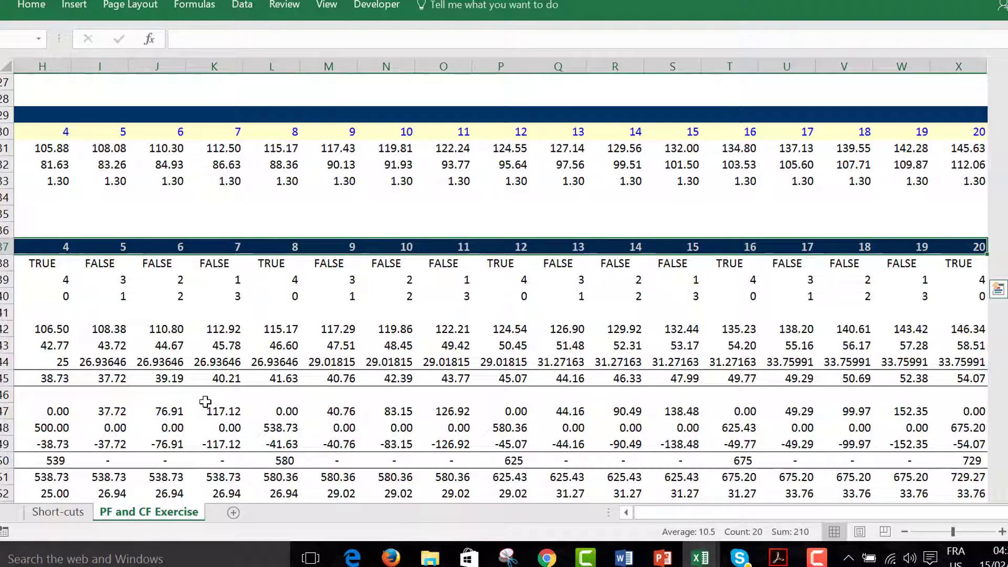
- Add the EBITDA/Interest row 54, from its label through column X, to the selection and create a default column chart
key(shift+F8)
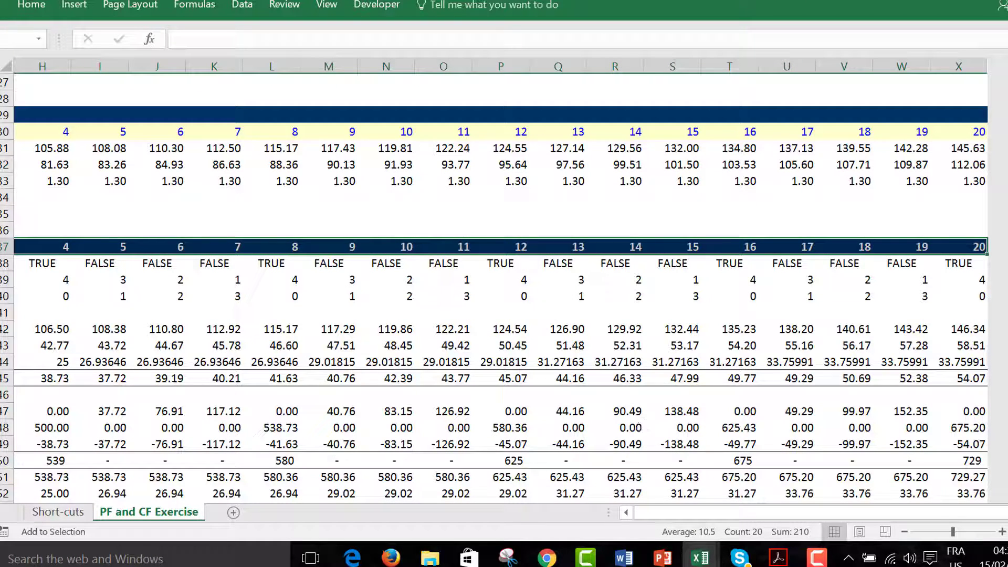
scroll(494, 286, down, 5)
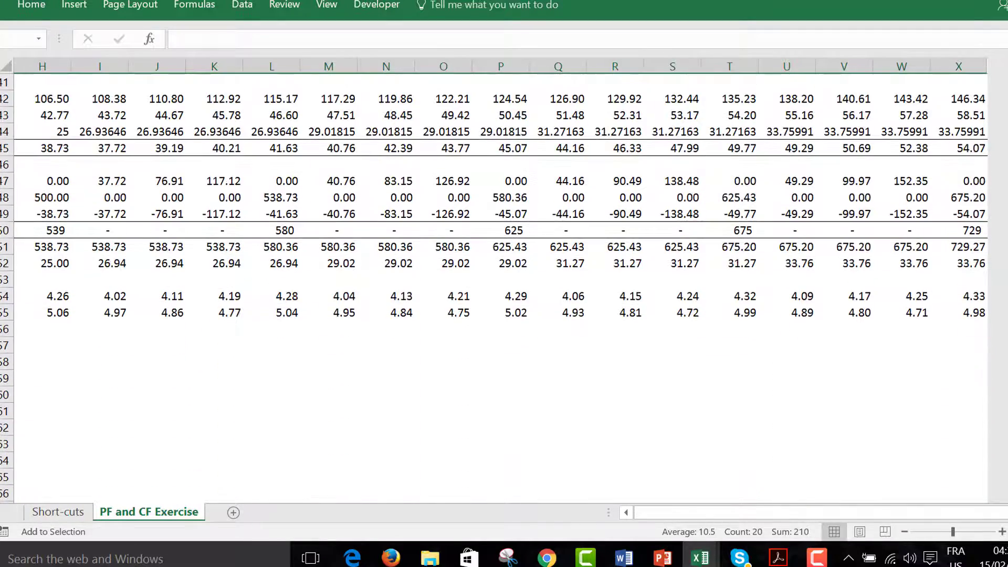
click(626, 512)
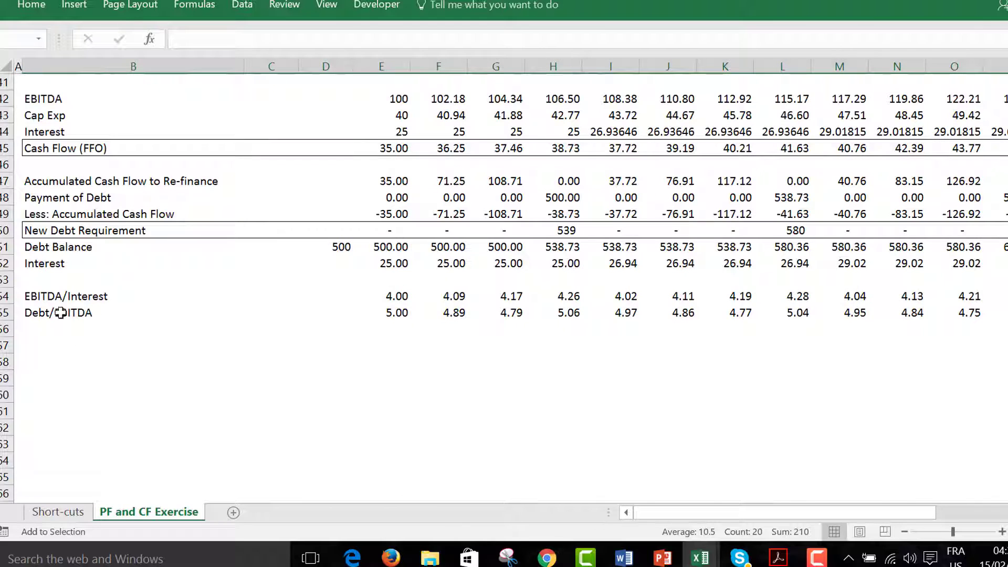
click(34, 296)
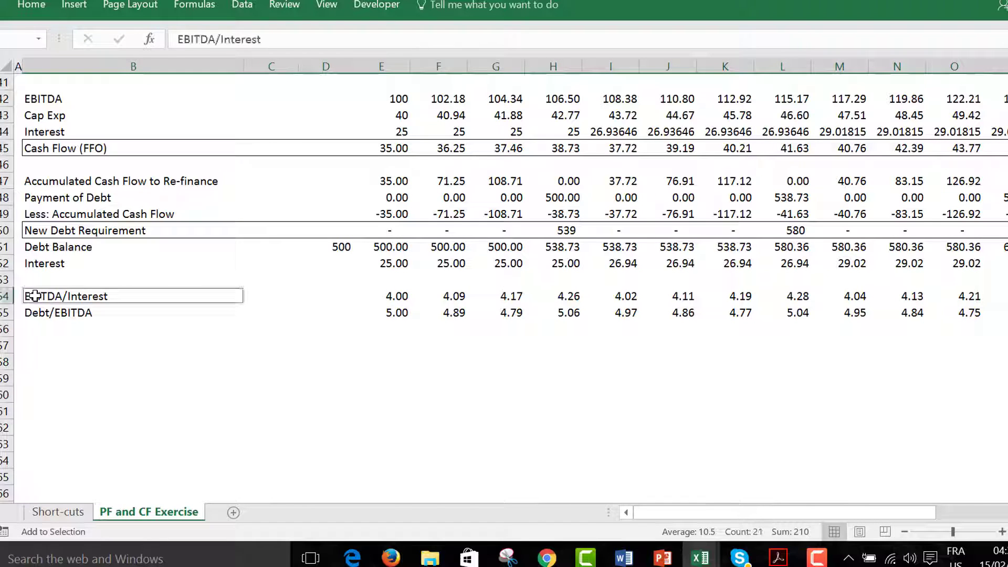
key(ctrl+shift+Right)
key(ctrl+shift+Right)
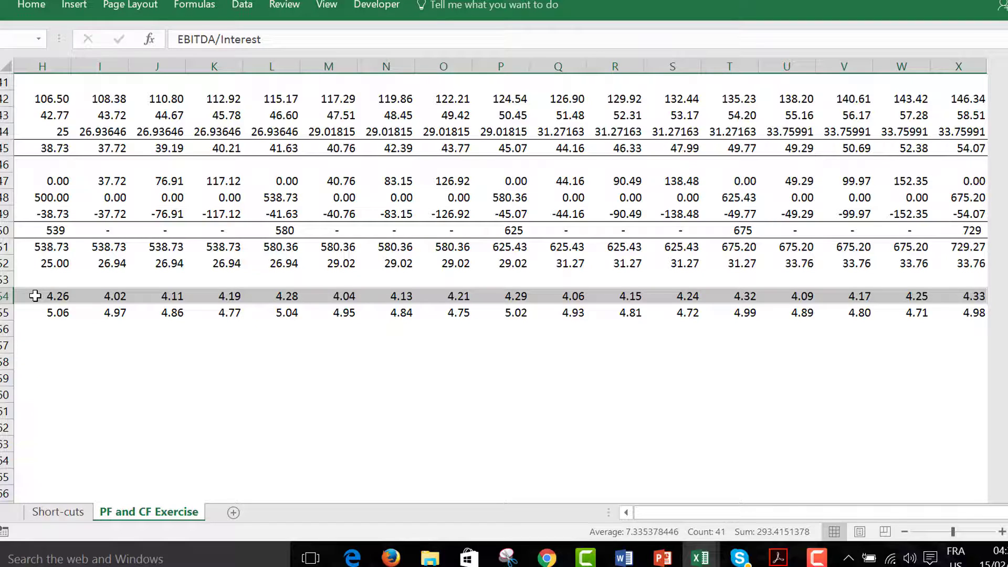
key(alt+F1)
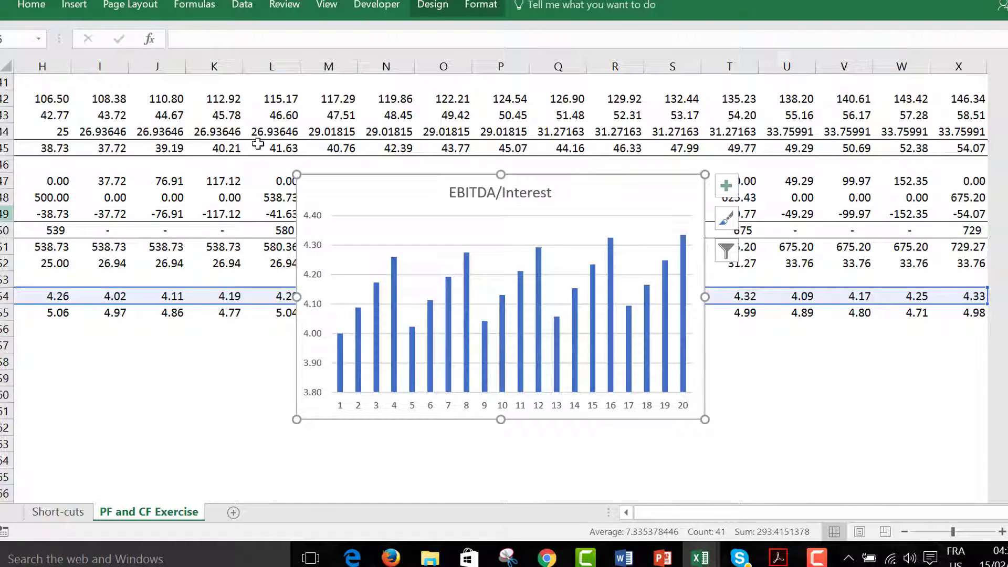
- Cut the new EBITDA/Interest chart and paste it at cell J14, below the Corporate Finance chart
click(330, 194)
key(Delete)
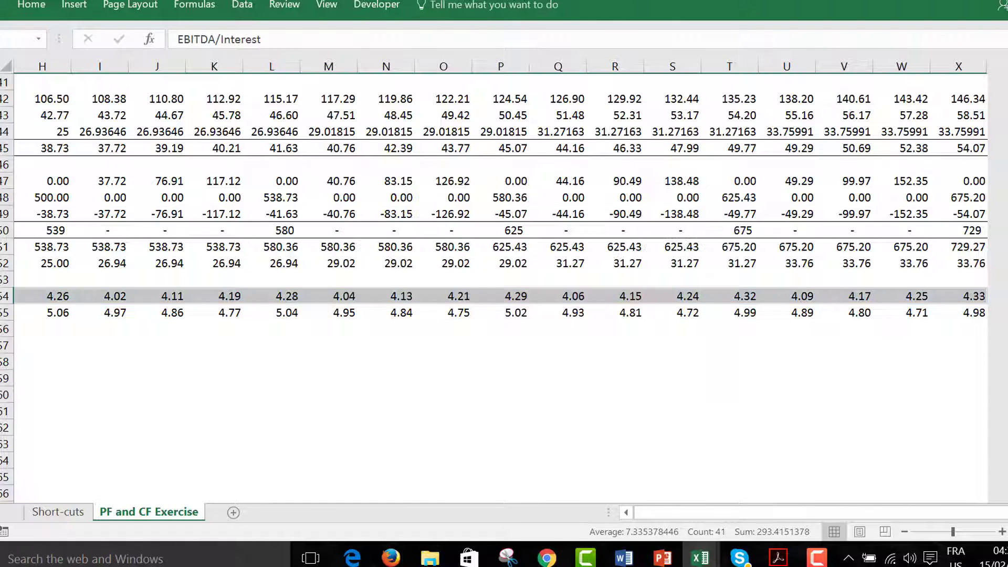
scroll(361, 358, up, 13)
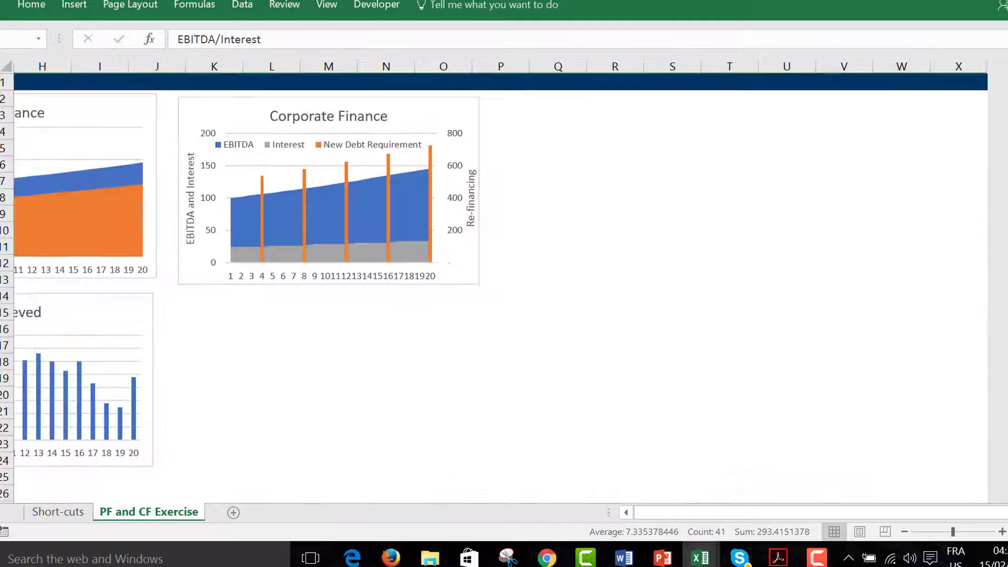
click(184, 298)
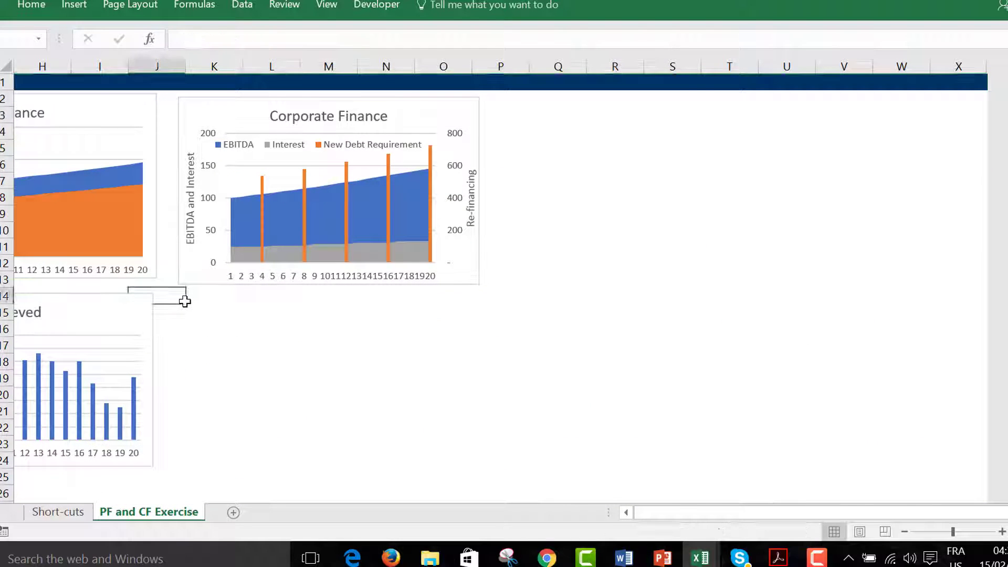
key(ctrl+v)
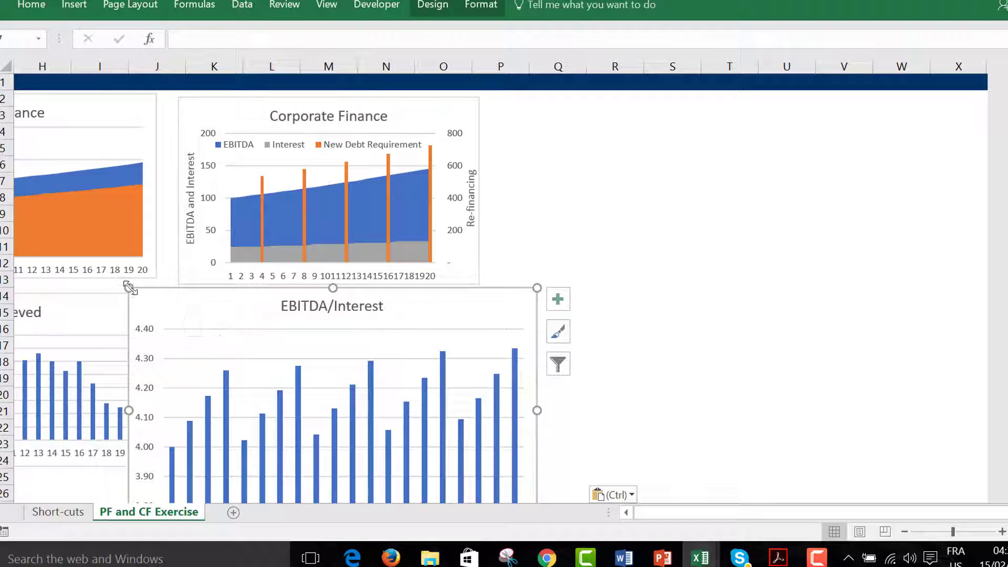
- Resize the EBITDA/Interest chart to about the Corporate Finance chart's width beneath it, and return to column A
drag(129, 287, 183, 307)
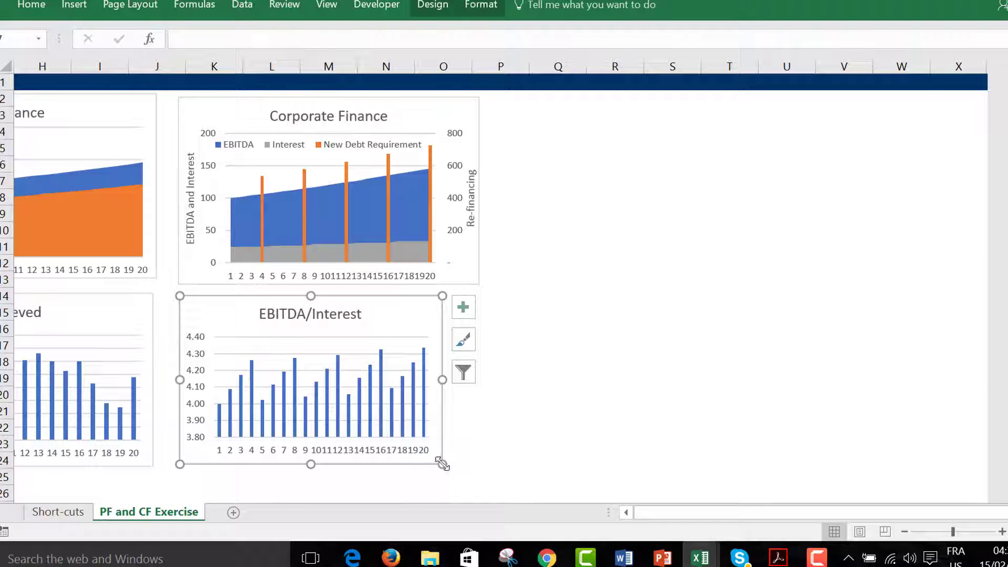
drag(443, 464, 481, 474)
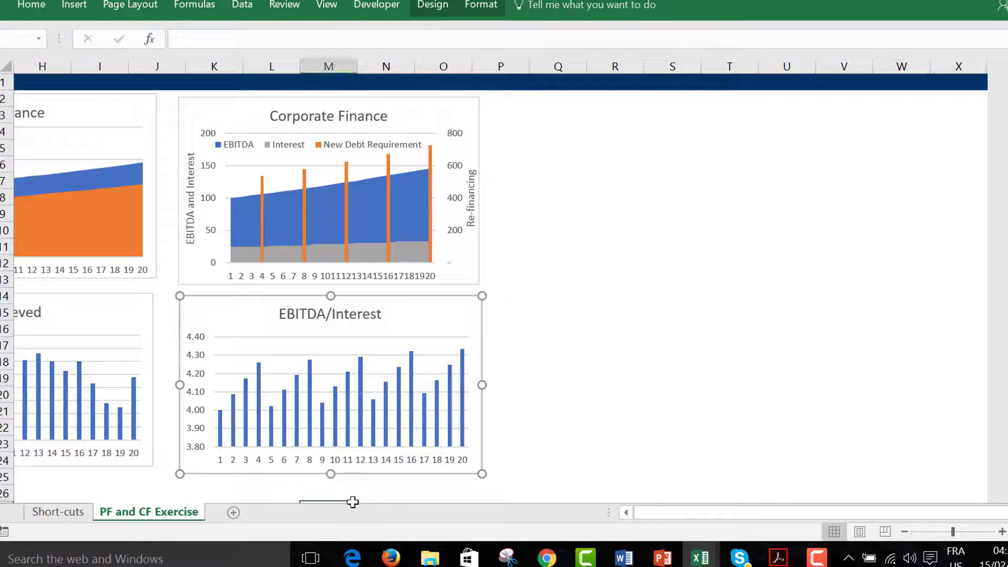
click(352, 502)
key(Left)
key(Left)
key(Home)
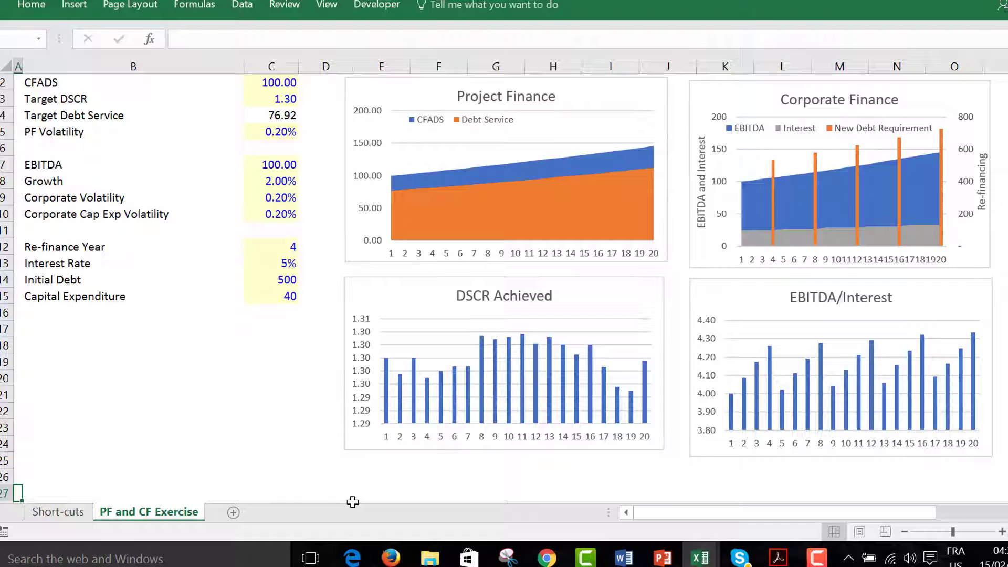
- Nudge the Corporate Finance and EBITDA/Interest charts slightly up and left to align them with the neighbouring charts
click(703, 101)
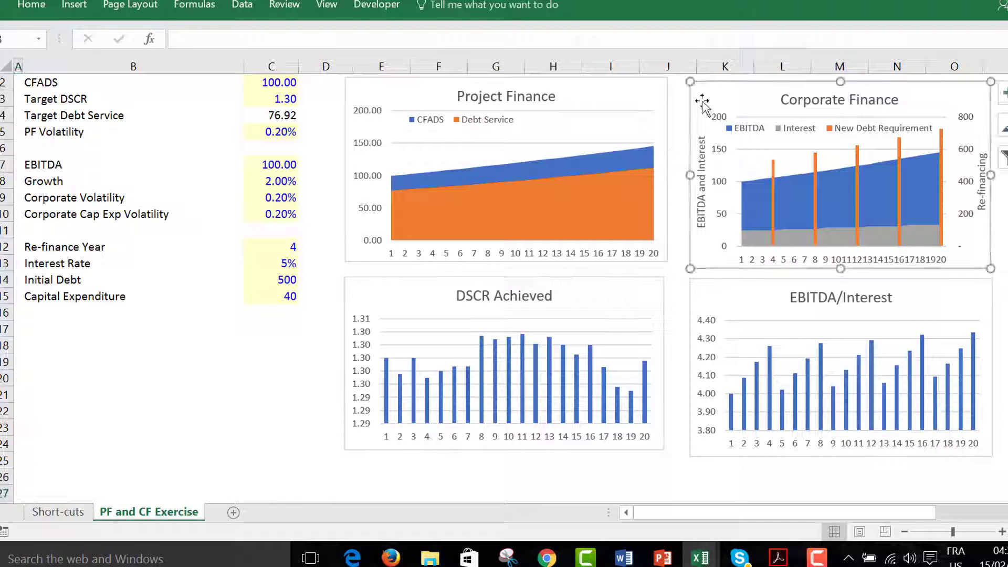
drag(702, 100, 702, 95)
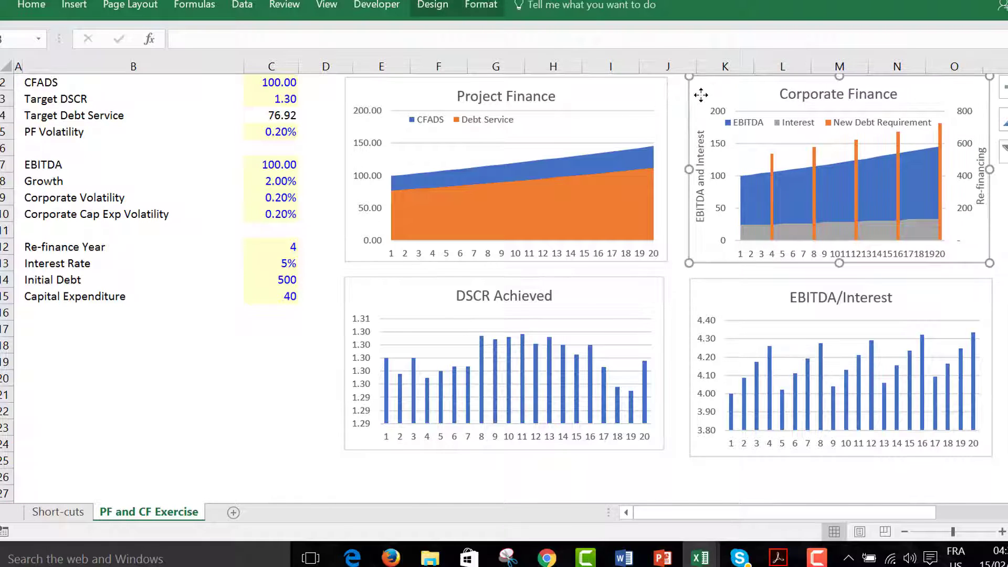
click(713, 295)
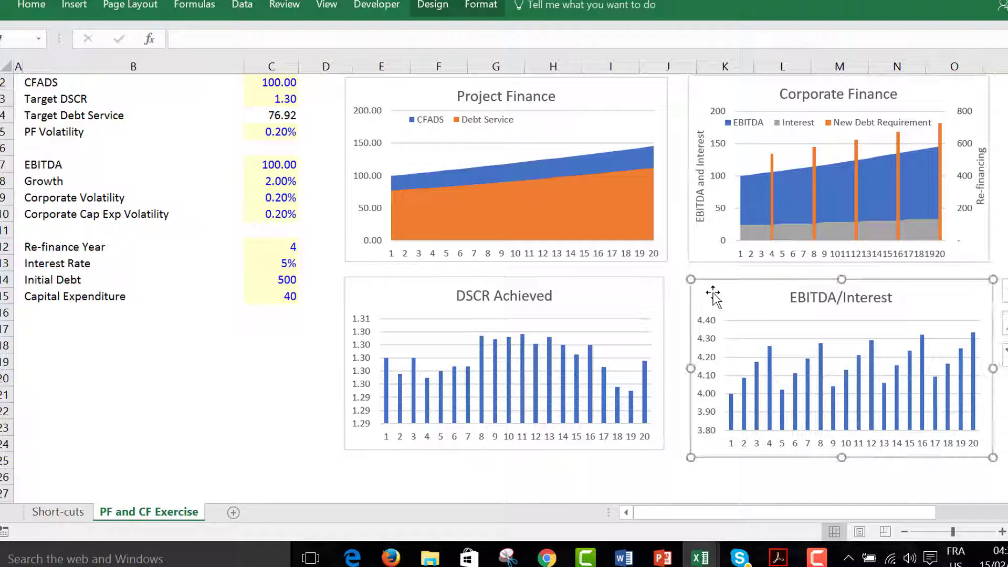
drag(713, 295, 712, 293)
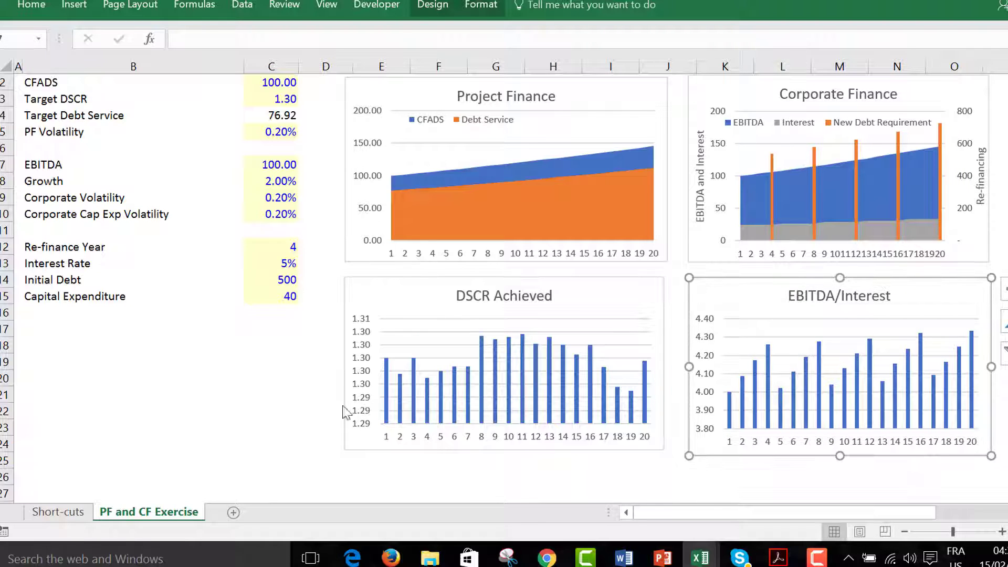
- Set the PF Volatility assumption to 5%
click(124, 369)
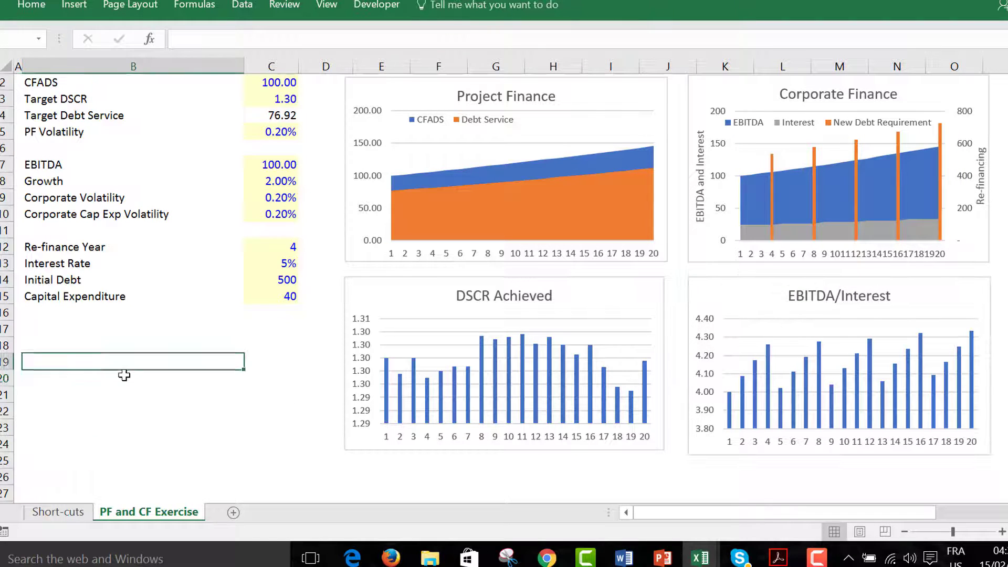
key(Up)
key(Up)
key(Up)
key(Up)
key(Up)
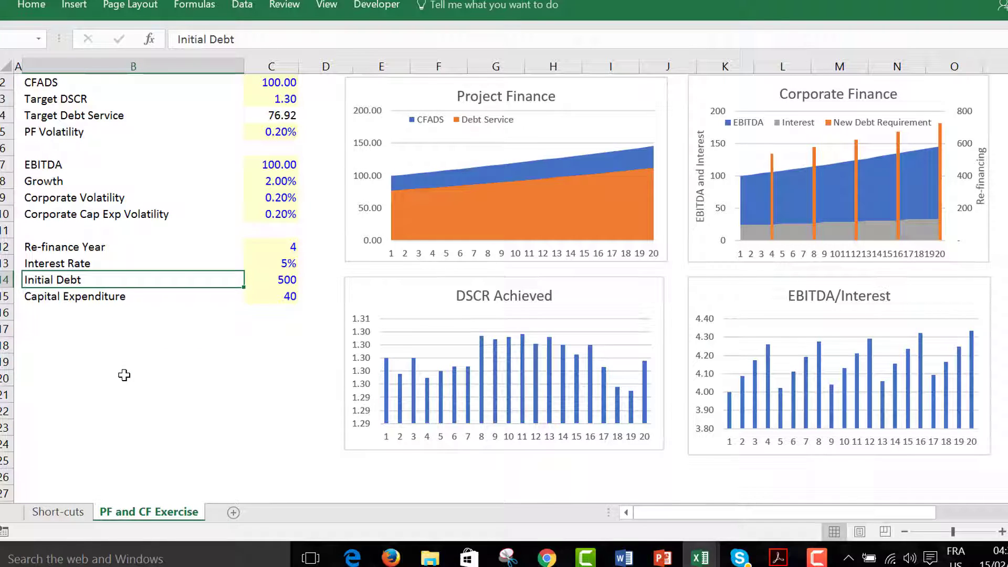
key(Right)
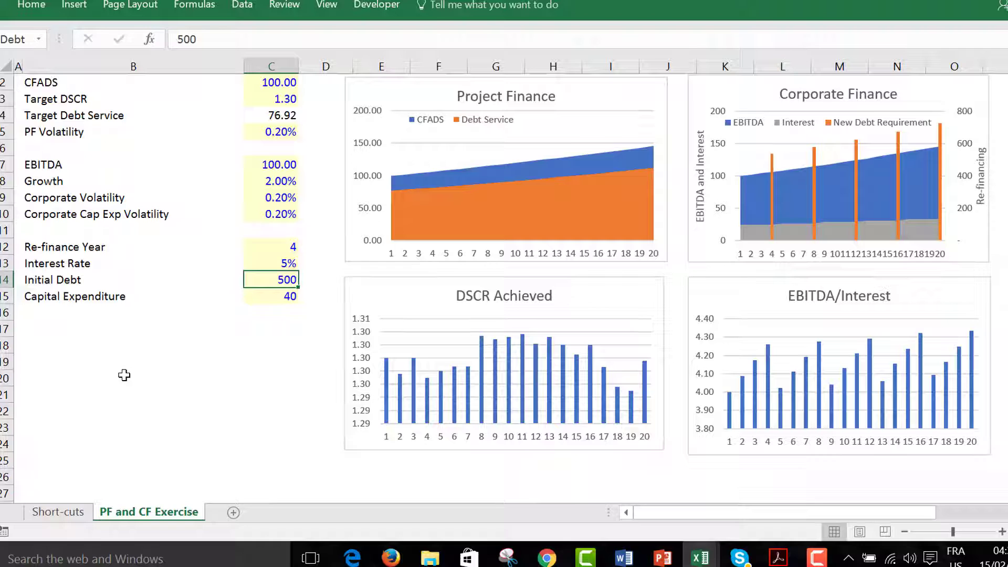
key(Up)
key(Up)
key(Up)
key(Up)
key(Up)
key(Up)
key(Up)
key(Up)
key(Up)
key(Up)
key(Up)
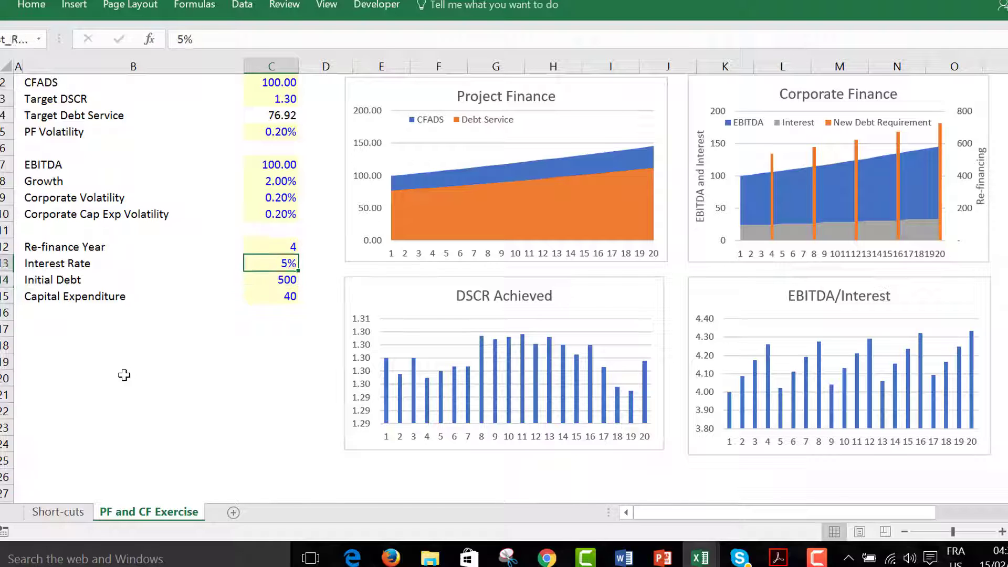
key(Down)
key(Down)
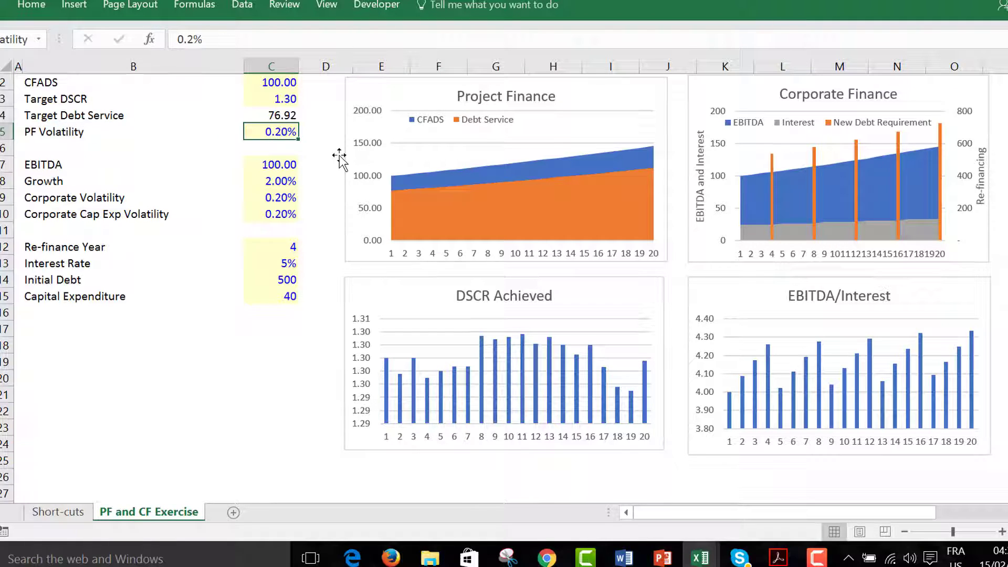
text(5)
key(Return)
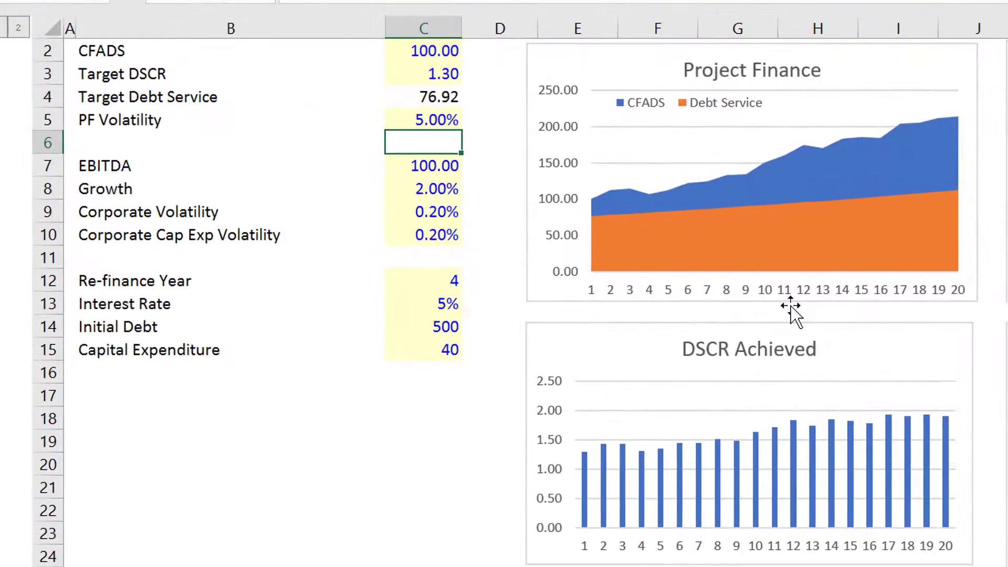
- Save the workbook under its existing name, Project and Corprate Finance Credit Example.xlsx, replacing the earlier file
key(F12)
key(Return)
key(n)
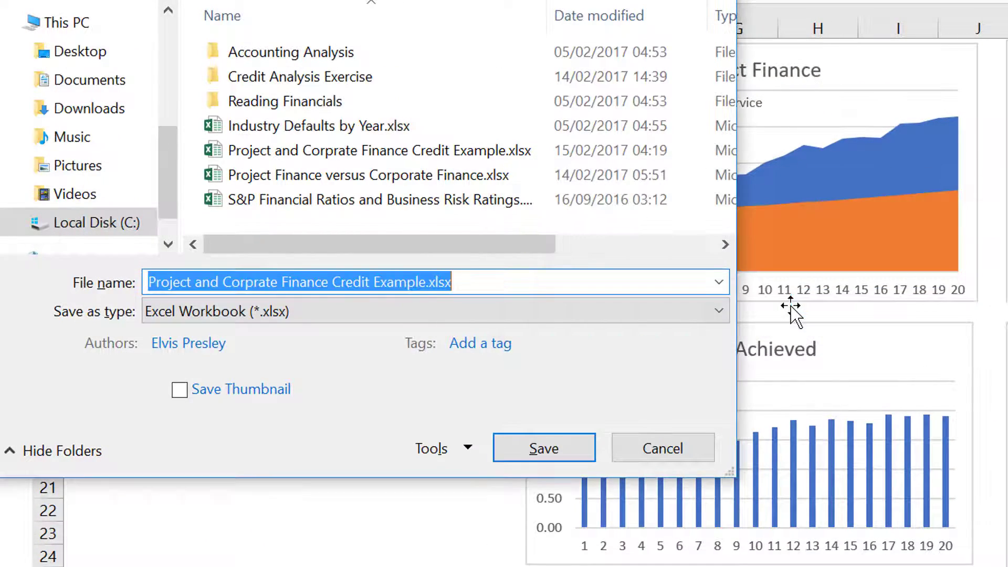
key(Return)
key(n)
key(Return)
key(y)
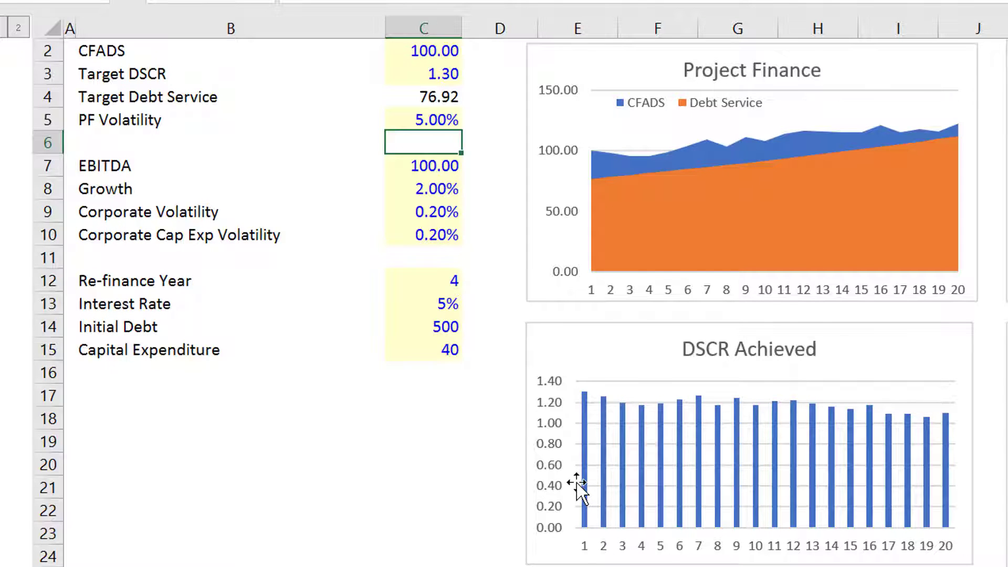
- Recalculate the random scenarios repeatedly and examine how the Project Finance and DSCR Achieved charts vary at 5% PF Volatility
key(F9)
key(F9)
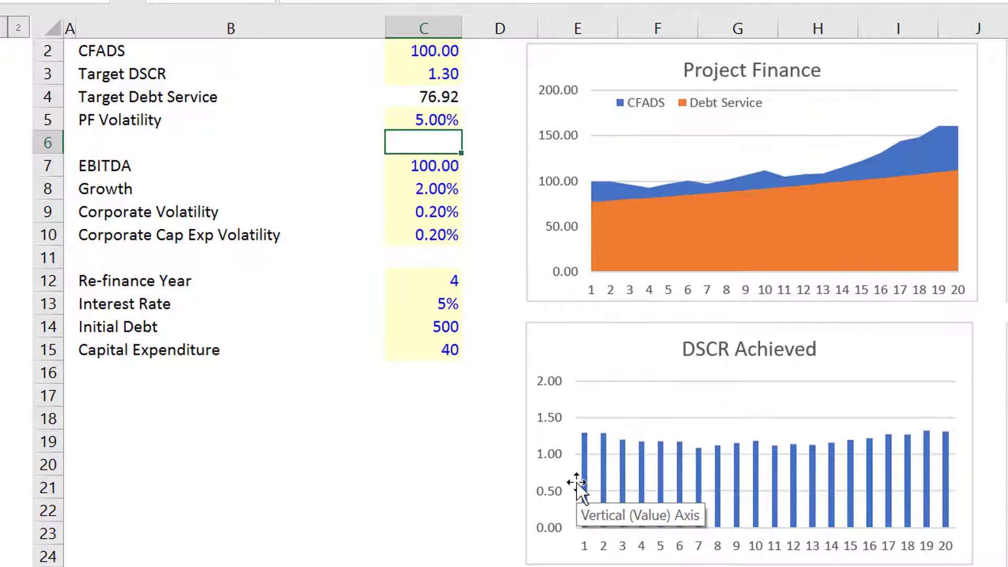
key(F9)
key(F9)
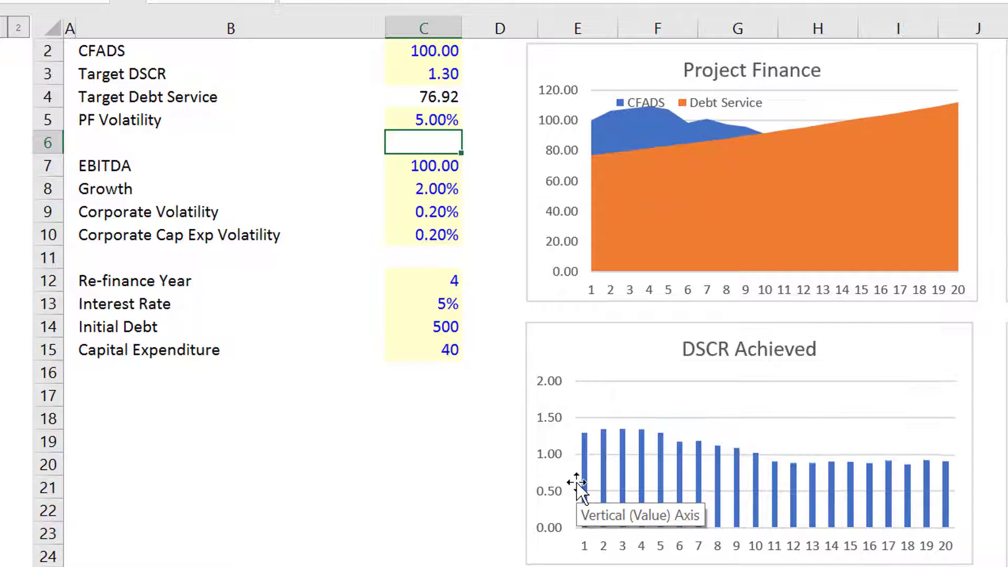
key(F9)
key(F9)
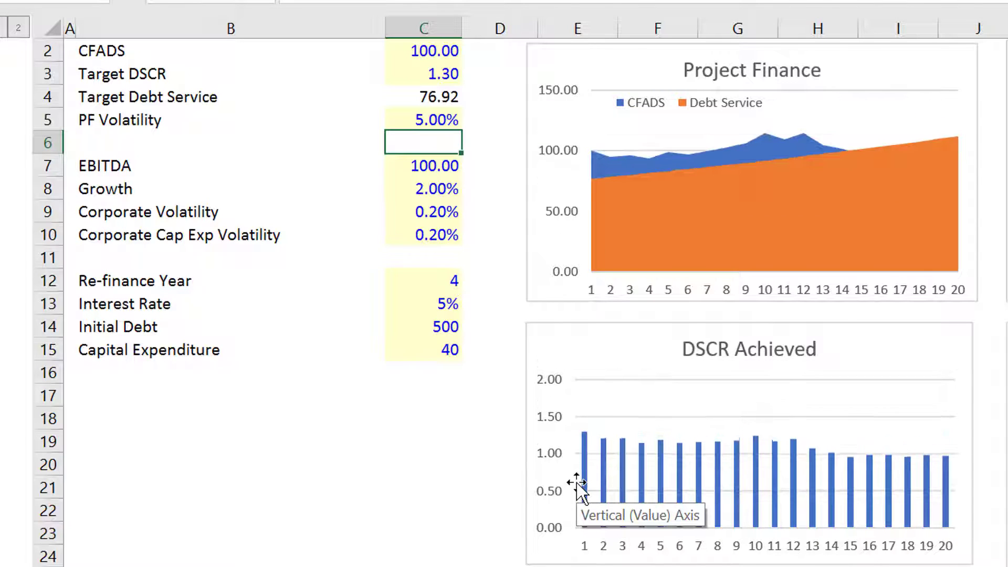
key(F9)
key(F9)
key(F9)
key(F9)
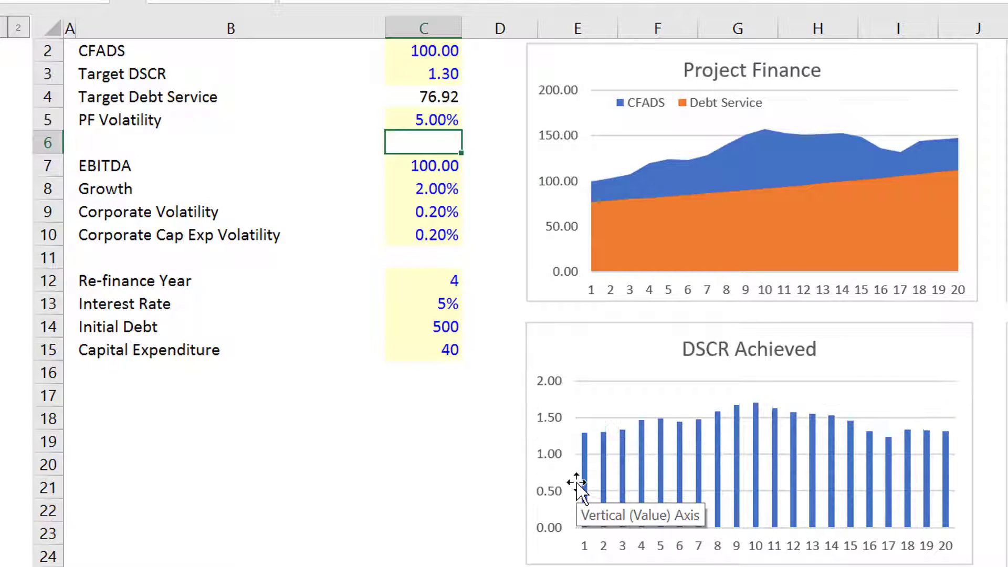
key(F9)
key(F9)
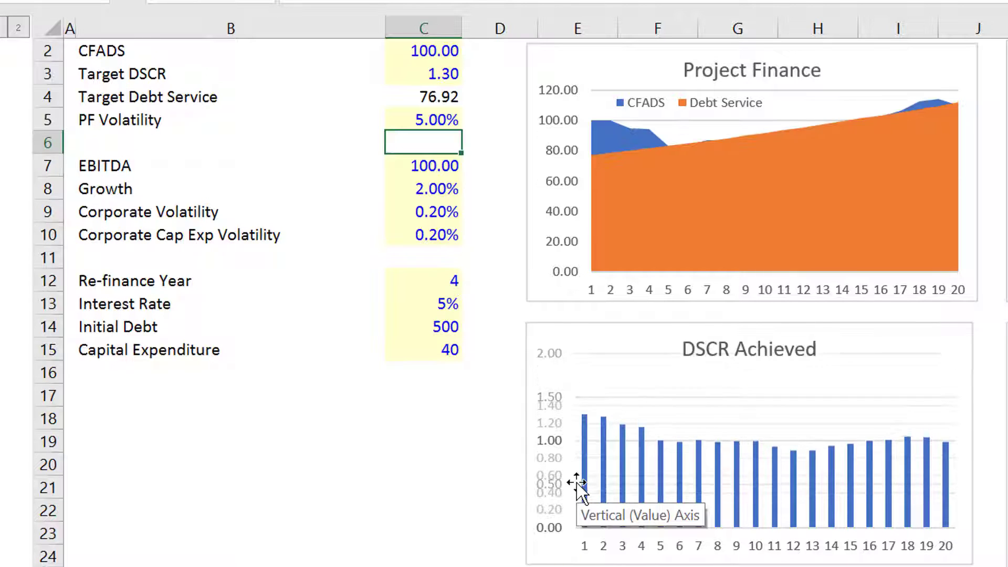
key(F9)
key(F9)
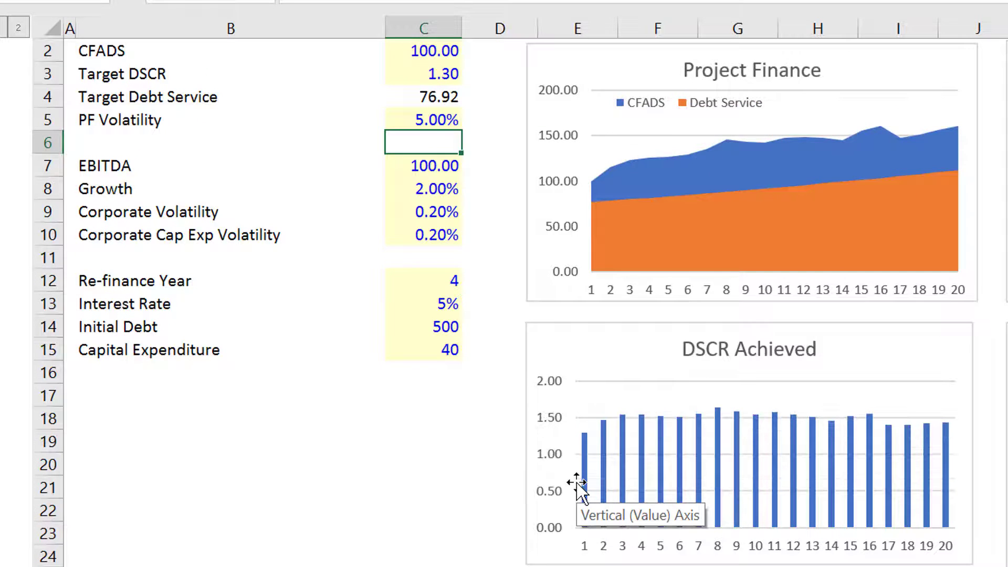
key(F9)
key(F9)
key(F9)
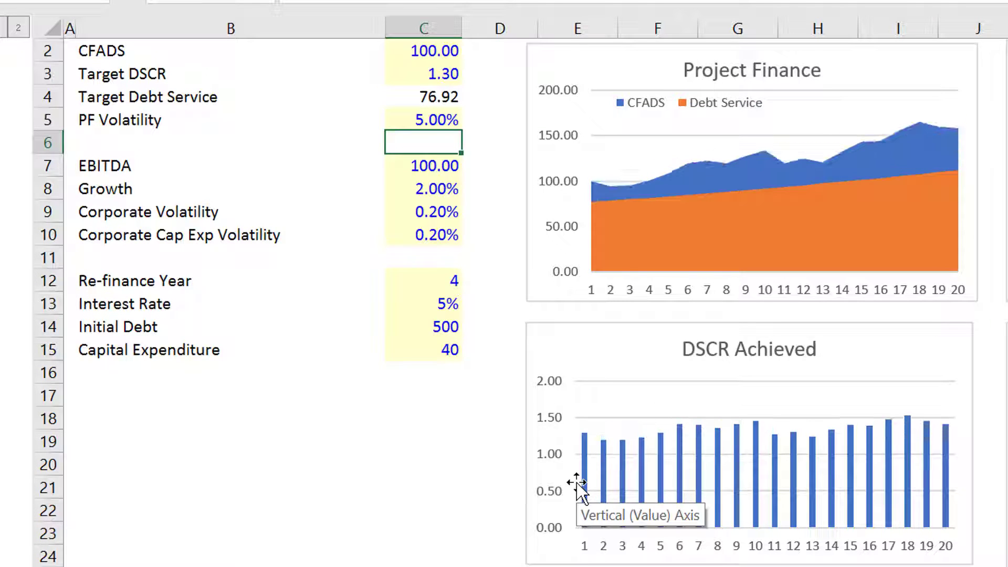
key(F9)
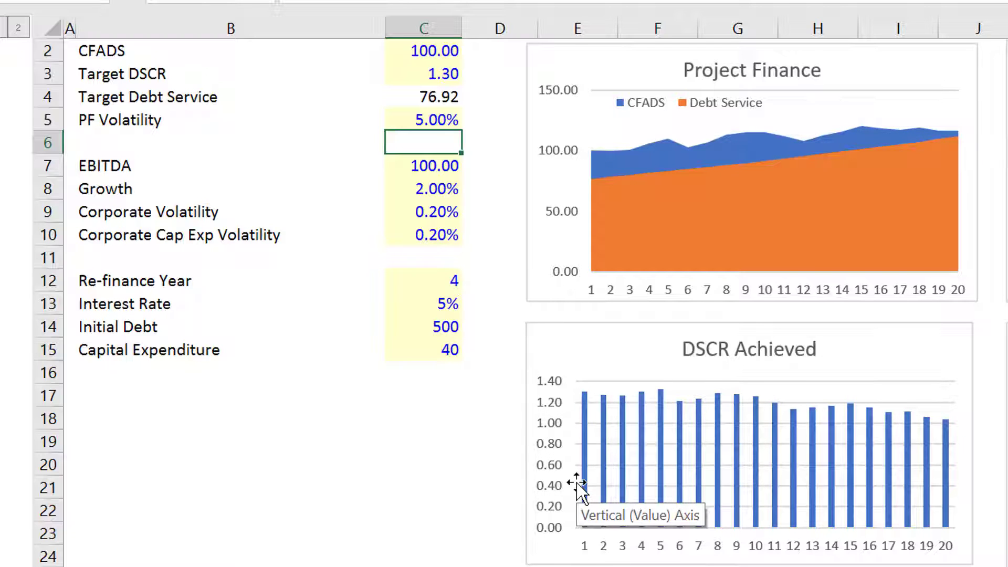
key(F9)
key(F9)
key(F9)
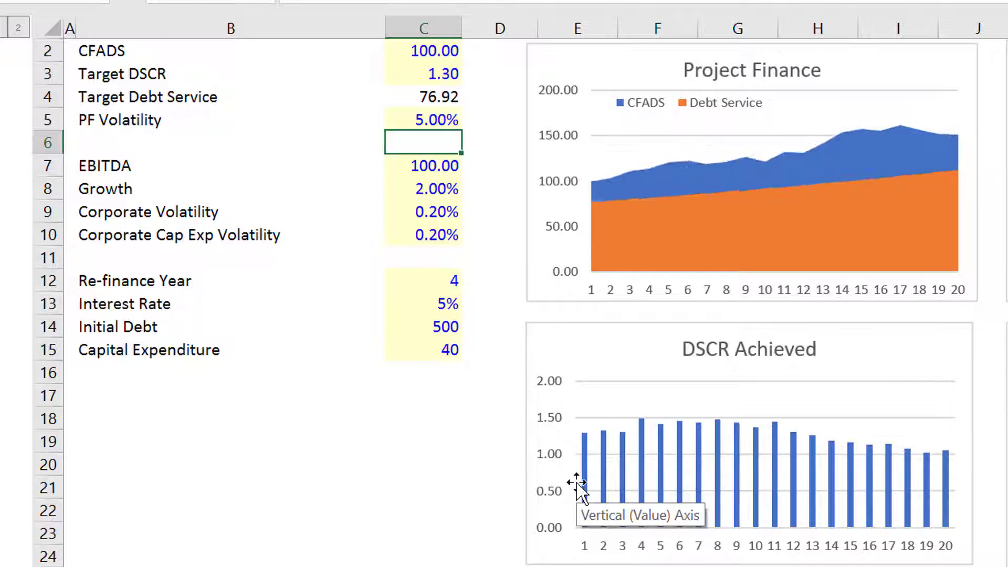
key(F9)
key(F9)
key(F9)
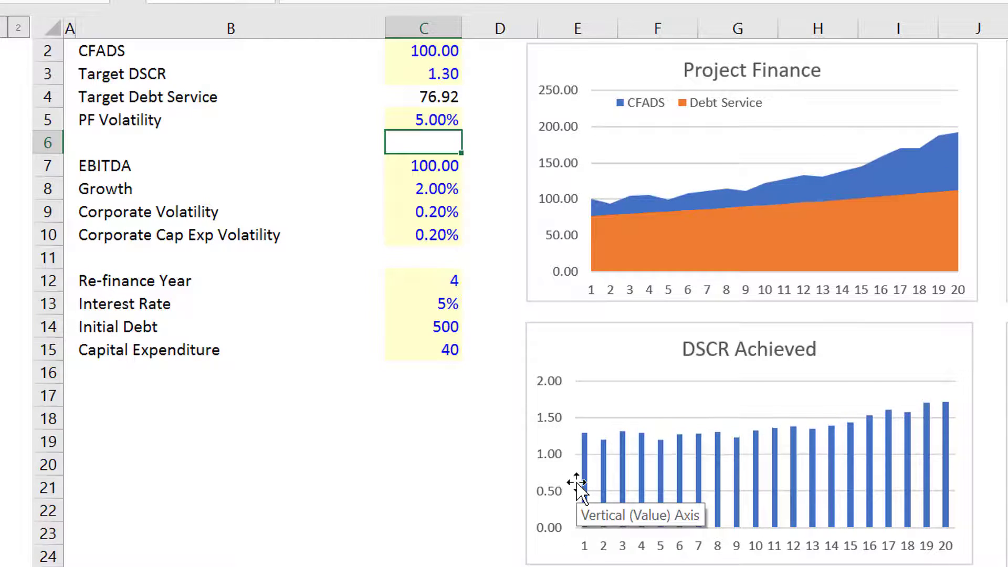
key(F9)
key(F9)
key(F9)
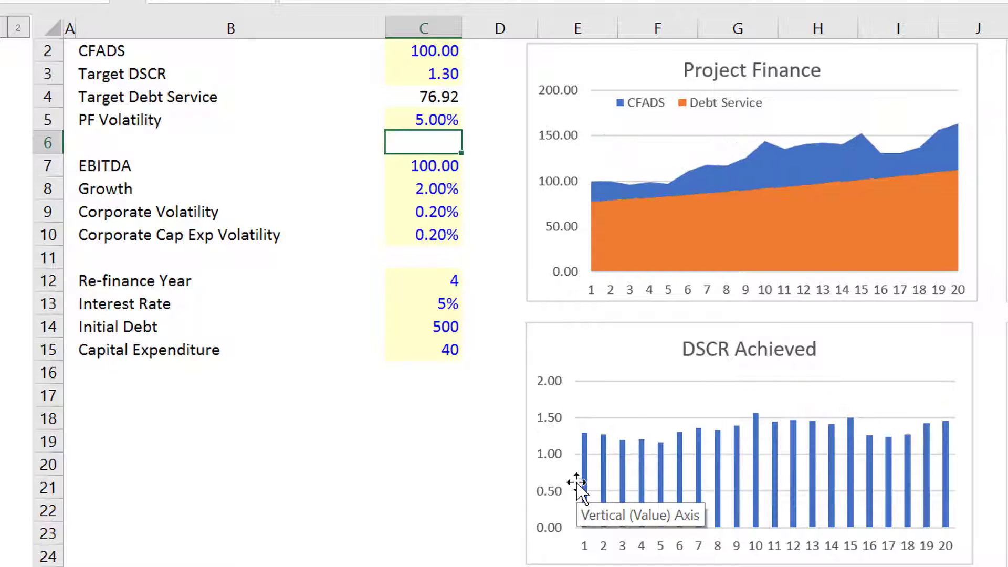
key(F9)
key(F9)
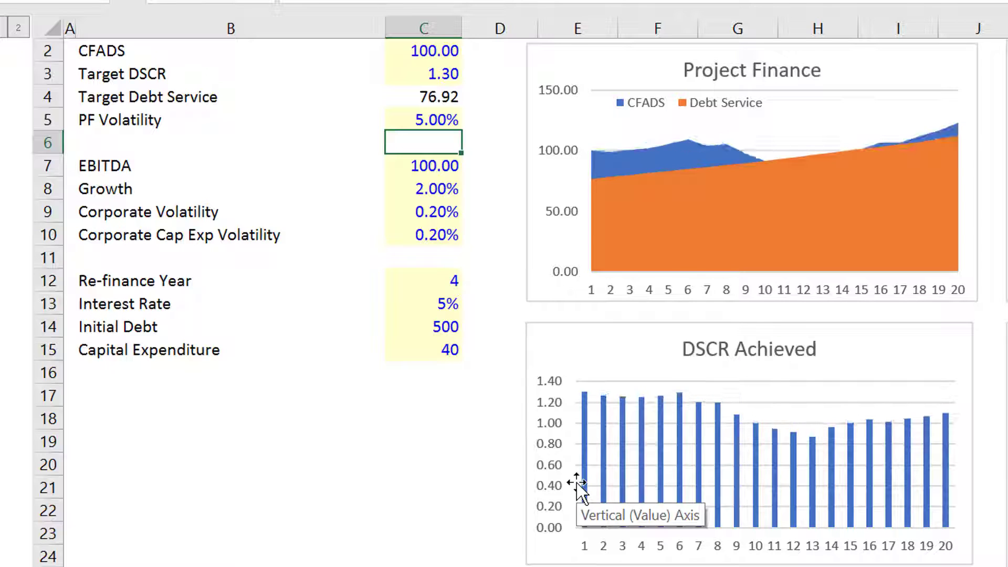
key(F9)
key(F9)
key(F9)
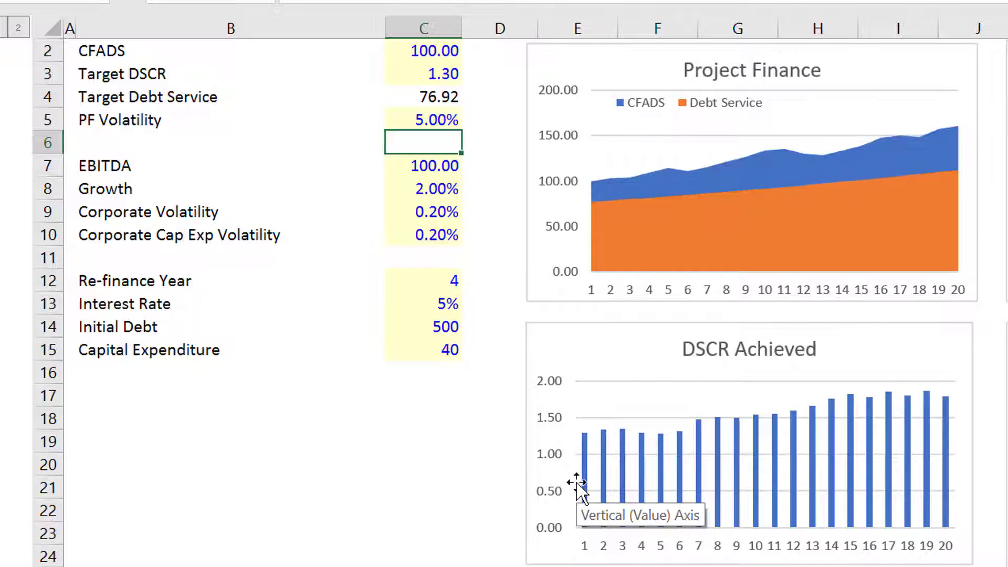
key(F9)
key(F9)
key(F9)
key(F9)
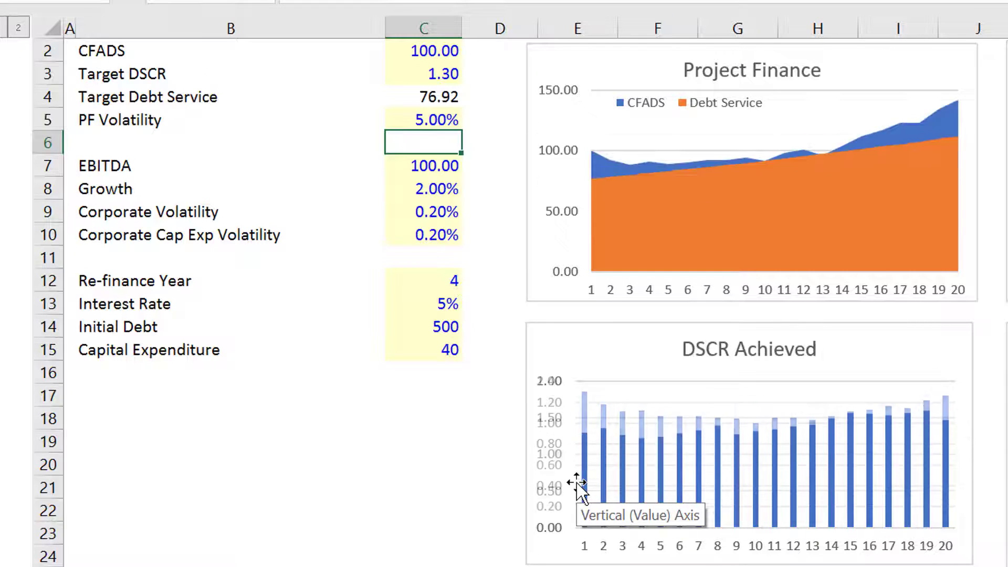
key(F9)
key(F9)
key(F9)
key(F9)
key(F9)
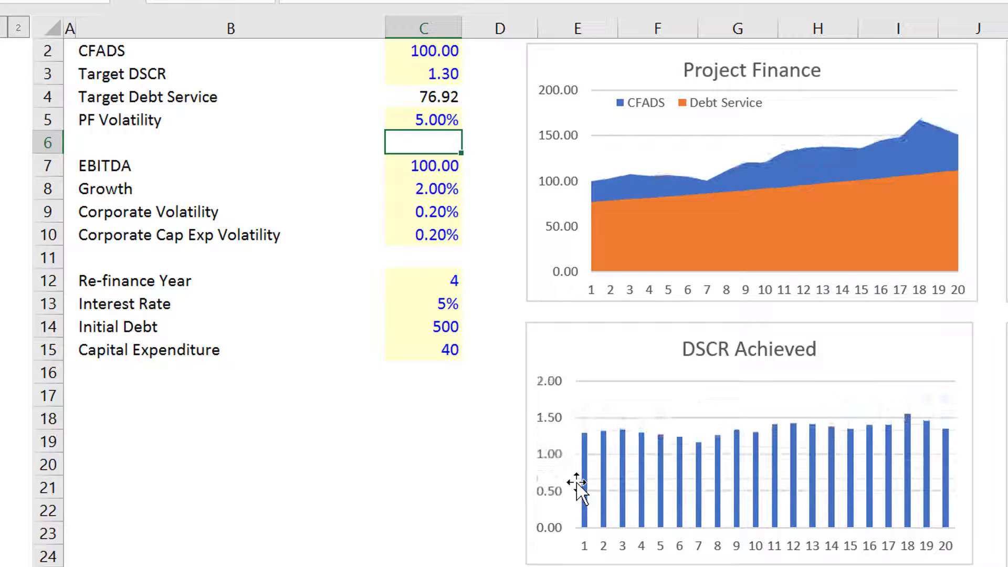
key(F9)
- Set the PF Volatility assumption to 10%
key(Up)
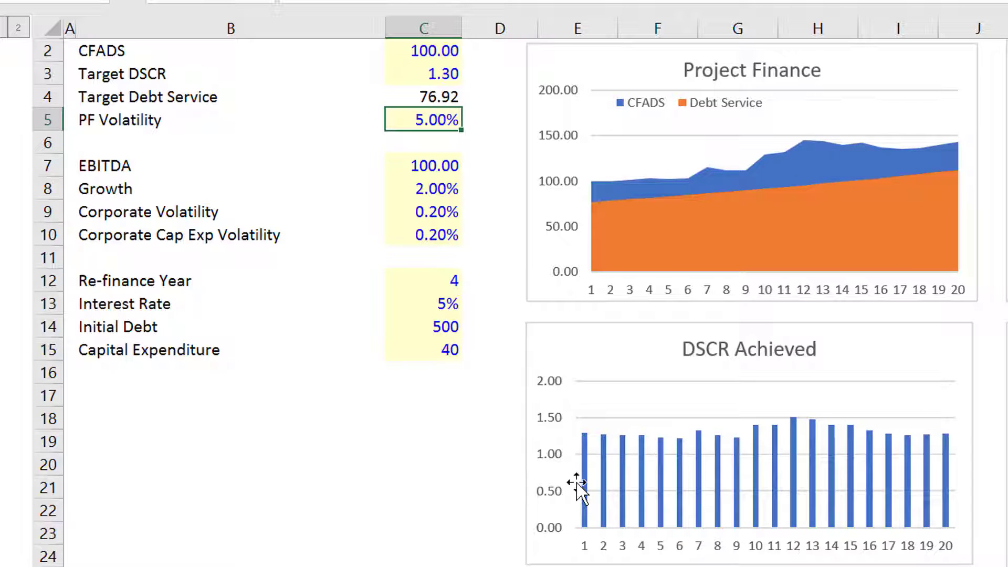
text(10)
key(Return)
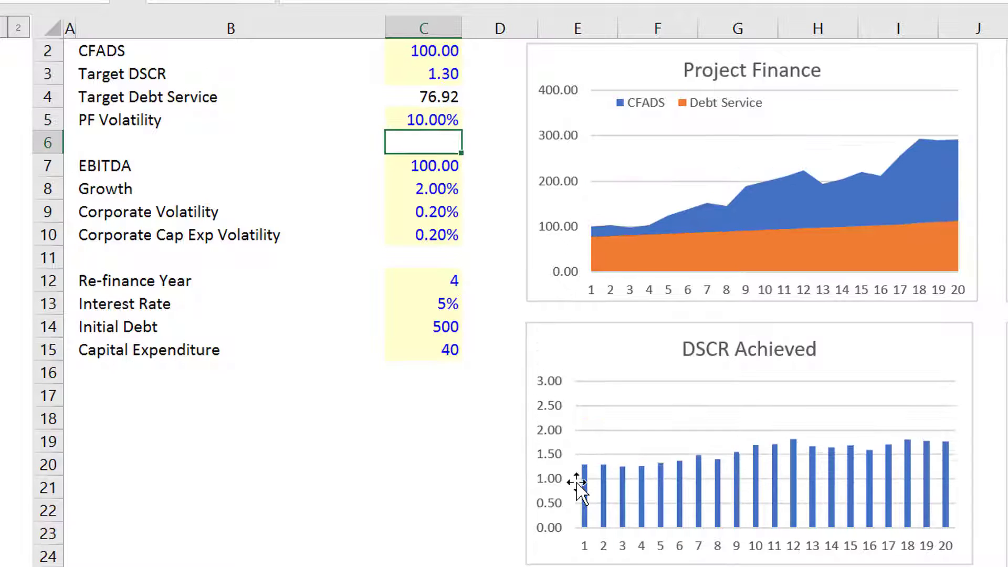
- Recalculate the scenarios several times at 10% PF Volatility and compare CFADS against Debt Service and the DSCR Achieved
key(Up)
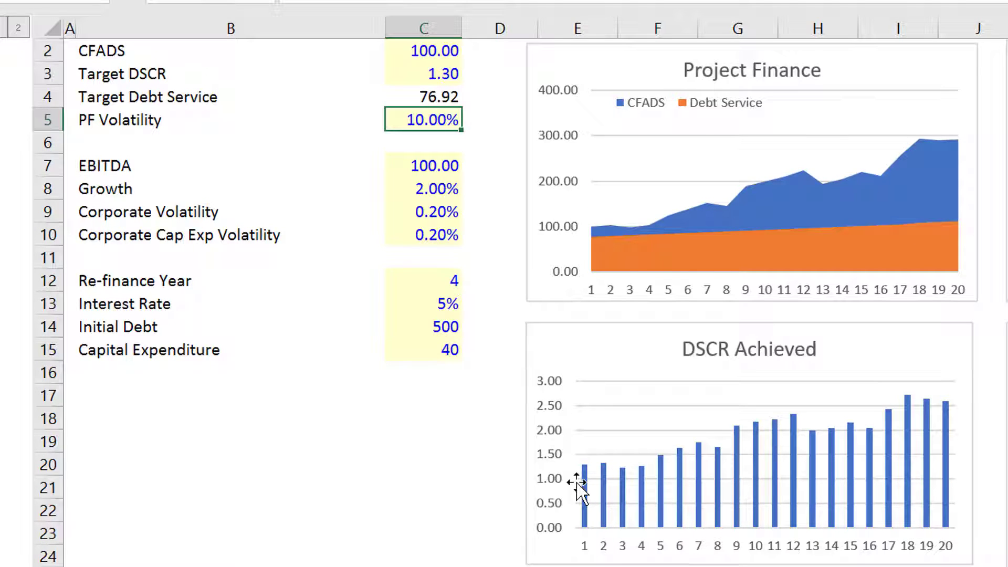
key(F9)
key(F9)
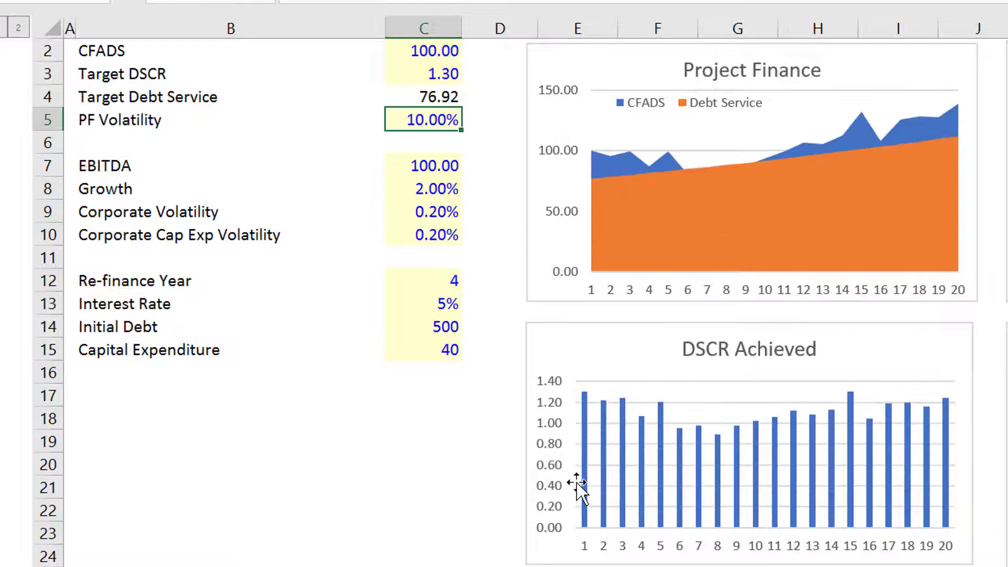
key(F9)
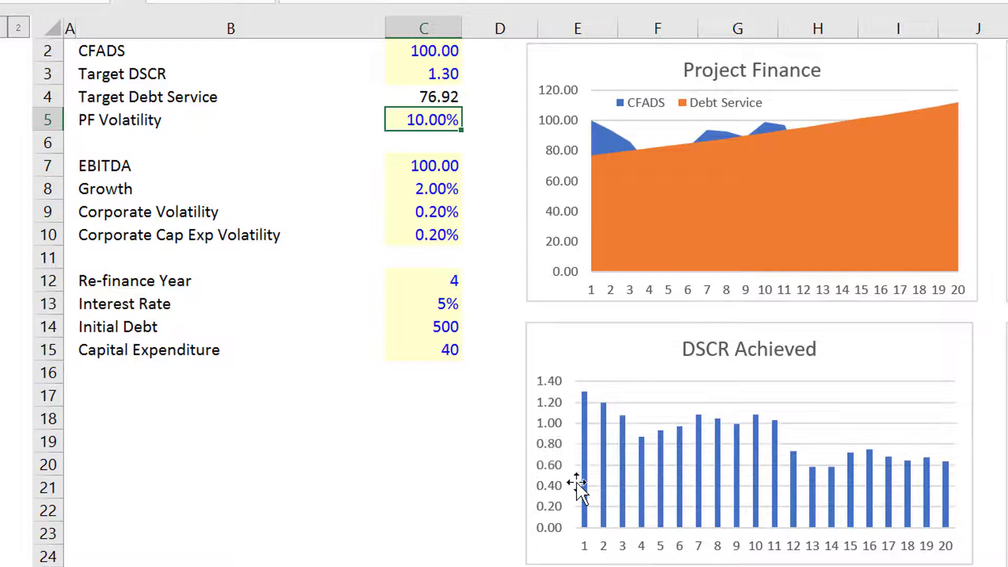
key(F9)
key(F9)
key(F9)
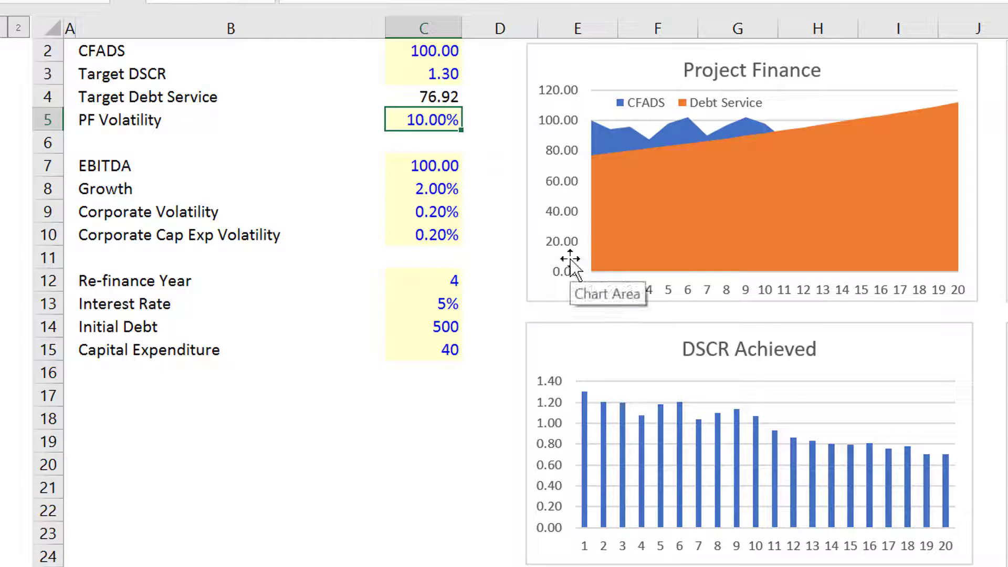
key(F9)
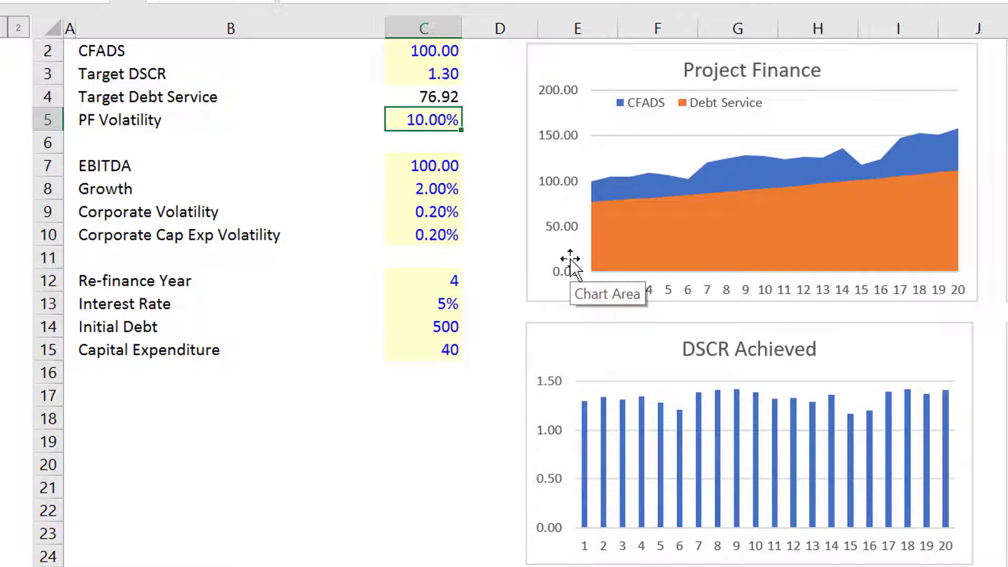
key(F9)
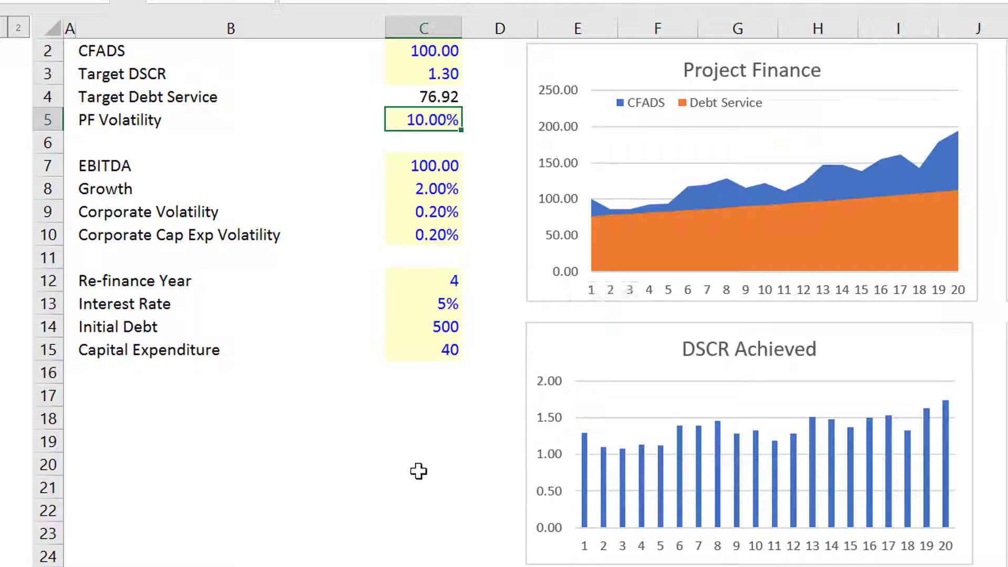
- Open the year 2 CFADS formula in the Project Finance section to examine how it uses growth and PF volatility
click(418, 471)
key(Page_Down)
key(Right)
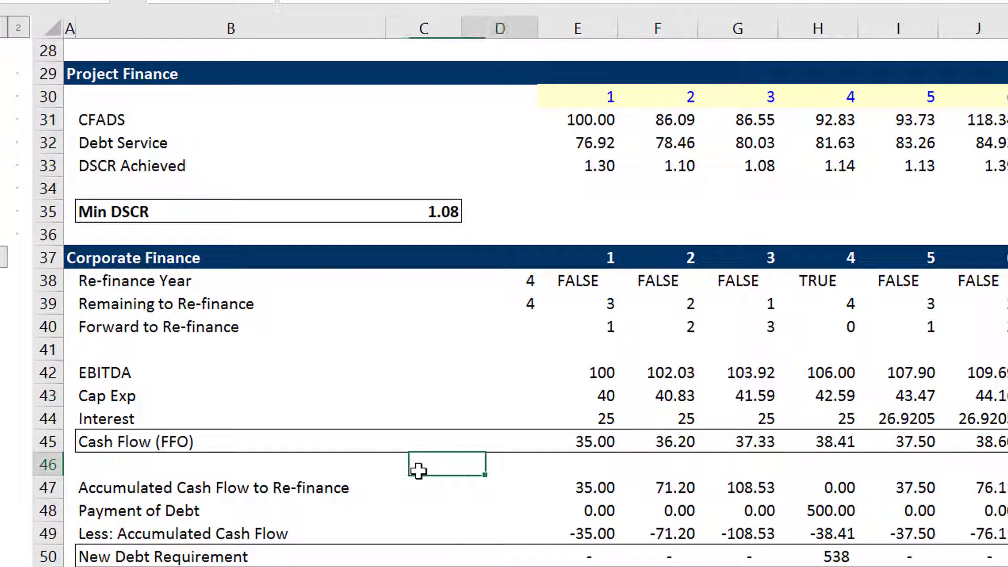
key(Right)
key(Up)
key(Up)
key(Up)
key(Up)
key(Up)
key(Up)
key(Up)
key(Up)
key(Up)
key(Up)
key(Up)
key(Up)
key(Up)
key(Up)
key(Up)
key(Up)
key(Up)
key(Up)
key(Up)
key(Up)
key(Up)
key(Up)
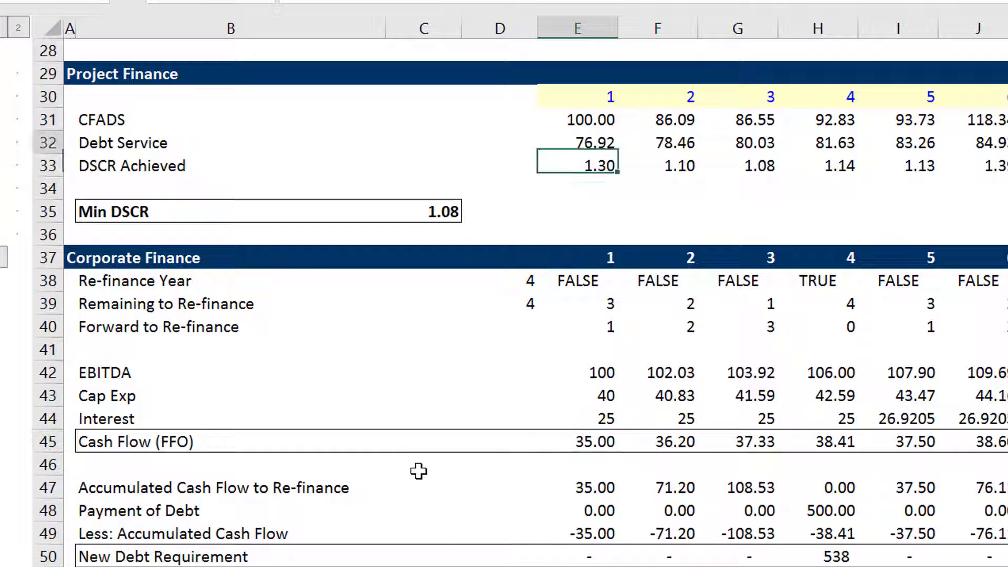
key(Down)
key(Down)
key(Down)
key(Down)
key(Down)
key(Down)
key(Down)
key(Down)
key(Down)
key(Down)
key(Down)
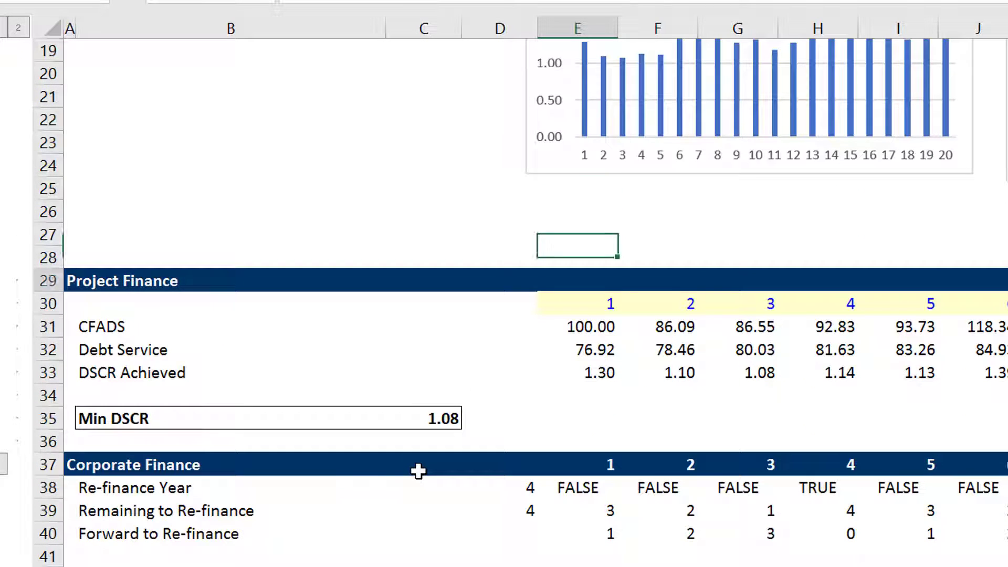
key(Right)
key(F2)
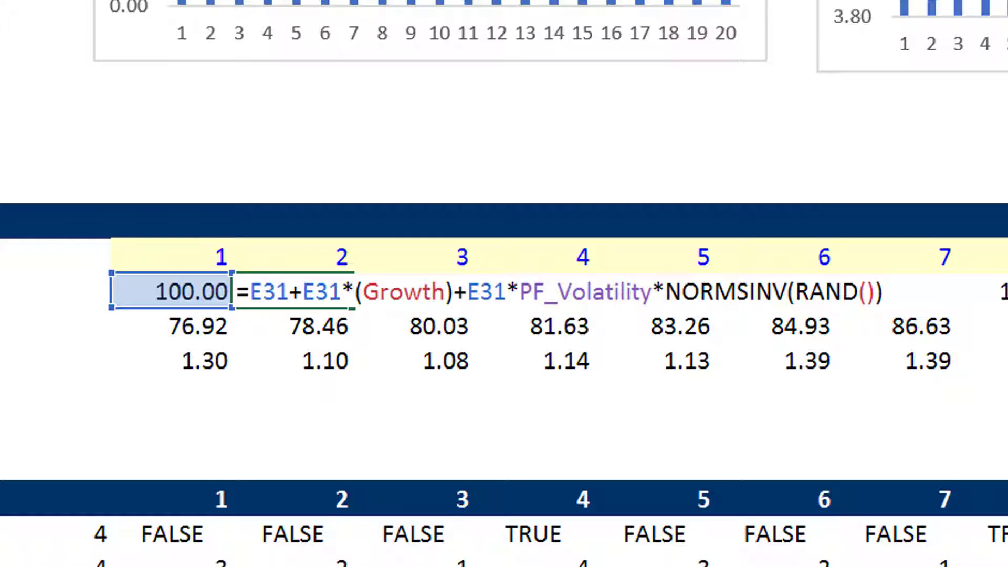
- Close the year 2 CFADS formula without changes and set the PF Volatility assumption to 5%
key(ctrl+Return)
key(Down)
key(Up)
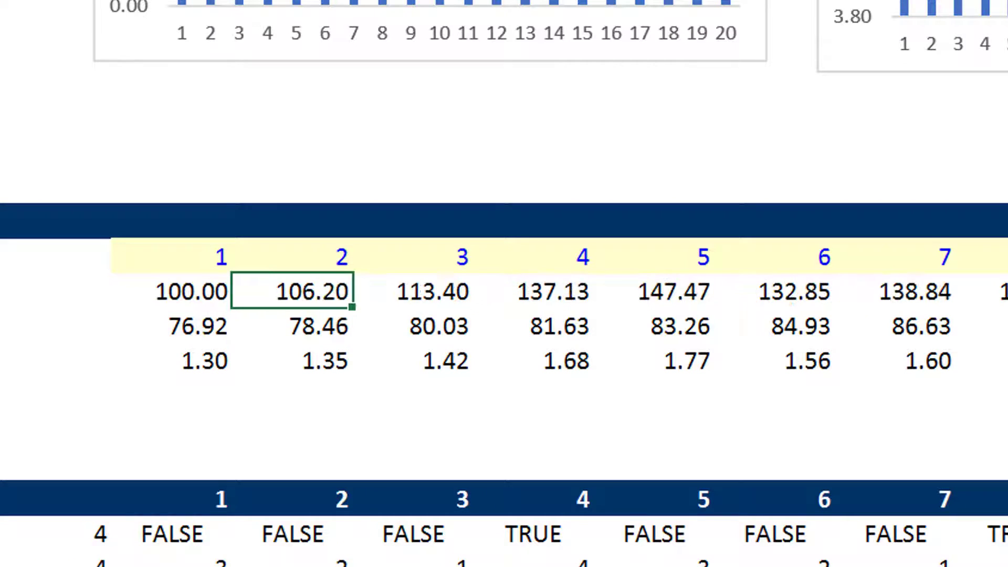
key(Up)
key(Up)
key(ctrl+Up)
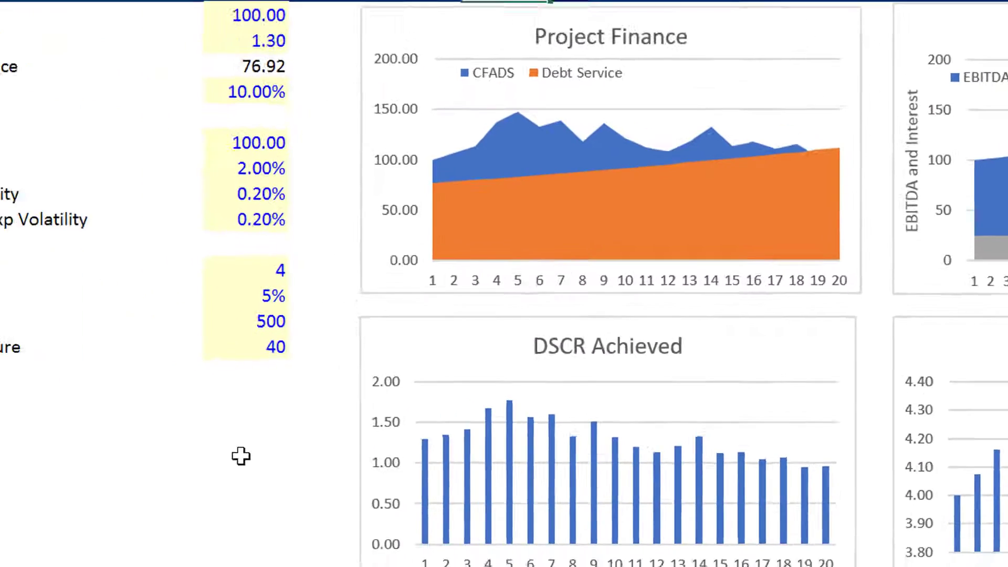
key(Down)
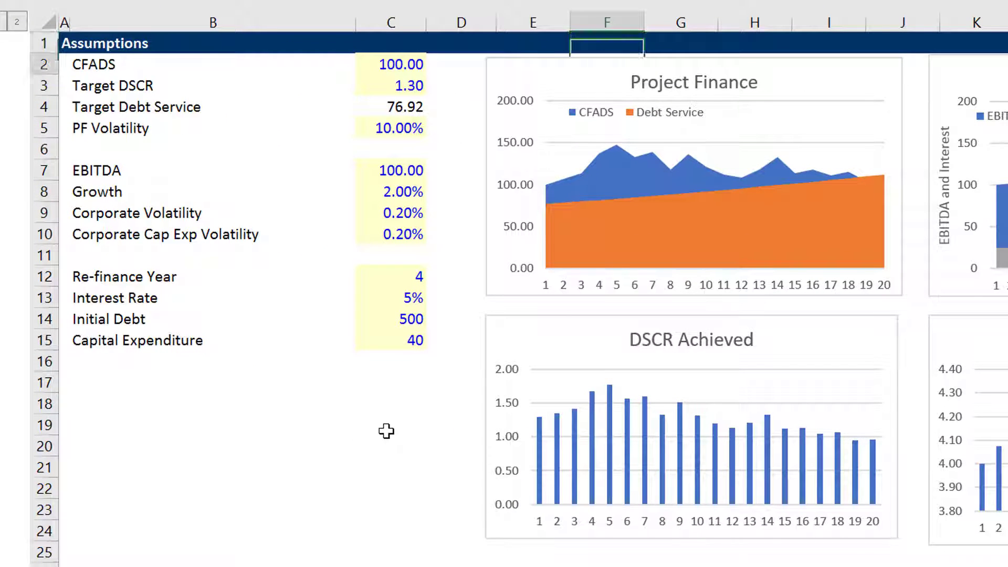
key(Down)
key(Left)
key(Left)
key(Left)
key(Down)
key(Down)
key(Down)
key(Down)
key(Down)
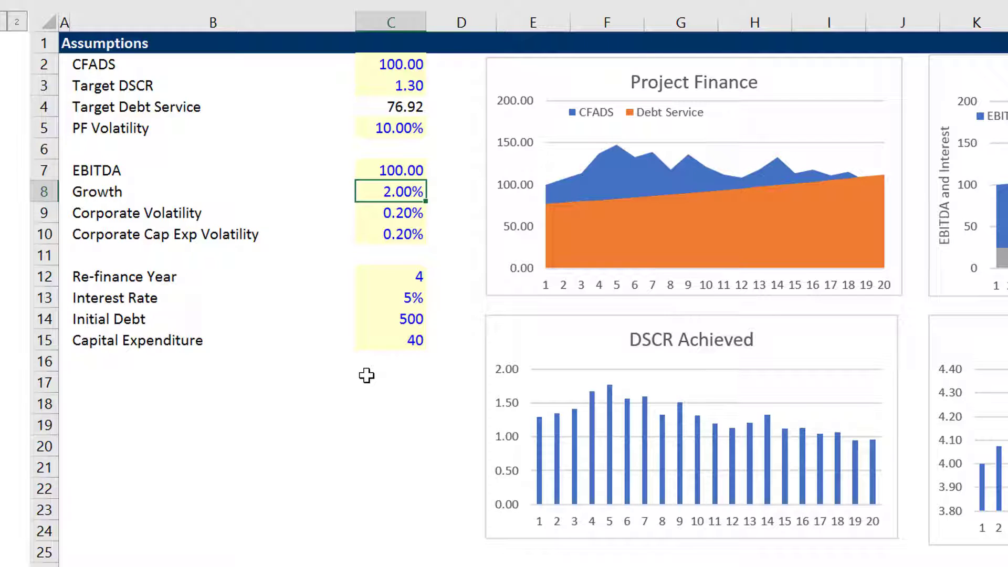
key(Down)
key(Up)
key(Up)
key(Up)
key(Up)
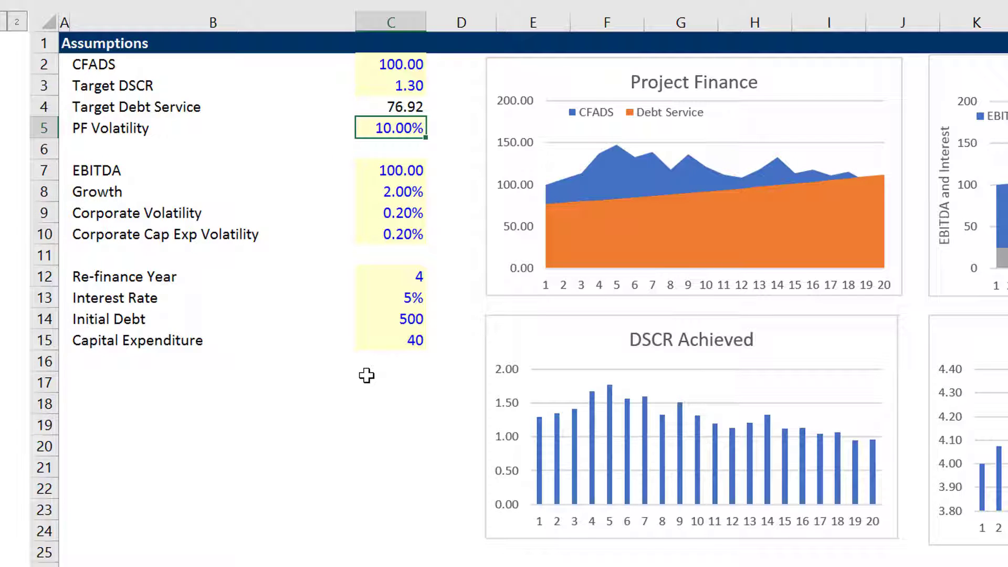
text(5)
key(Return)
- Set the Growth assumption to 5%
key(Down)
key(Down)
key(Down)
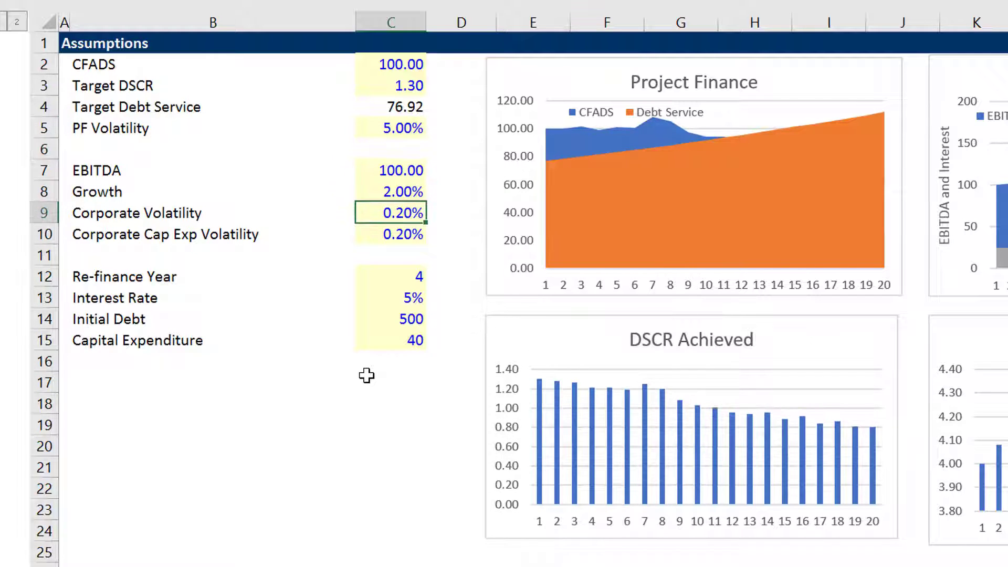
key(Up)
key(Up)
key(Down)
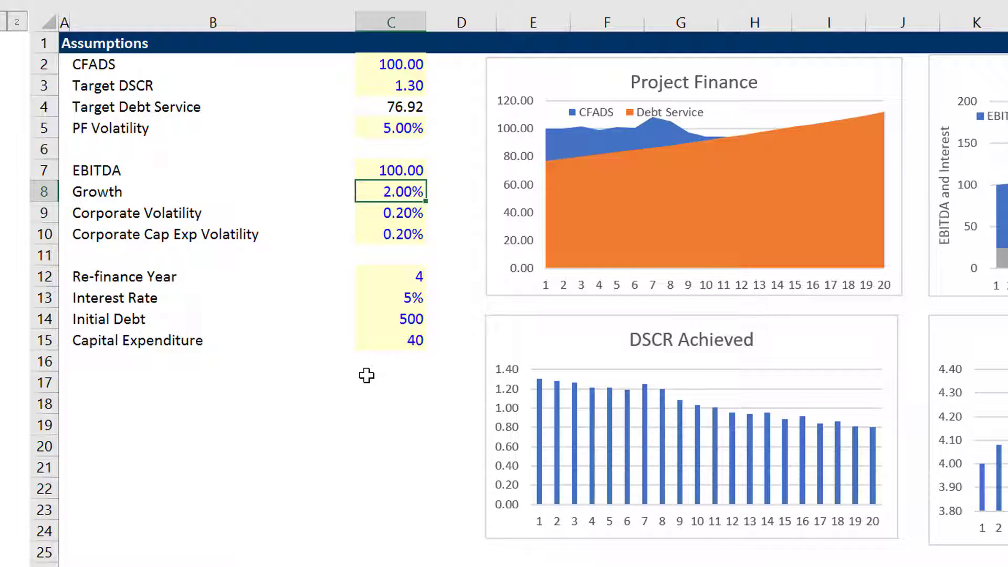
text(5)
key(Return)
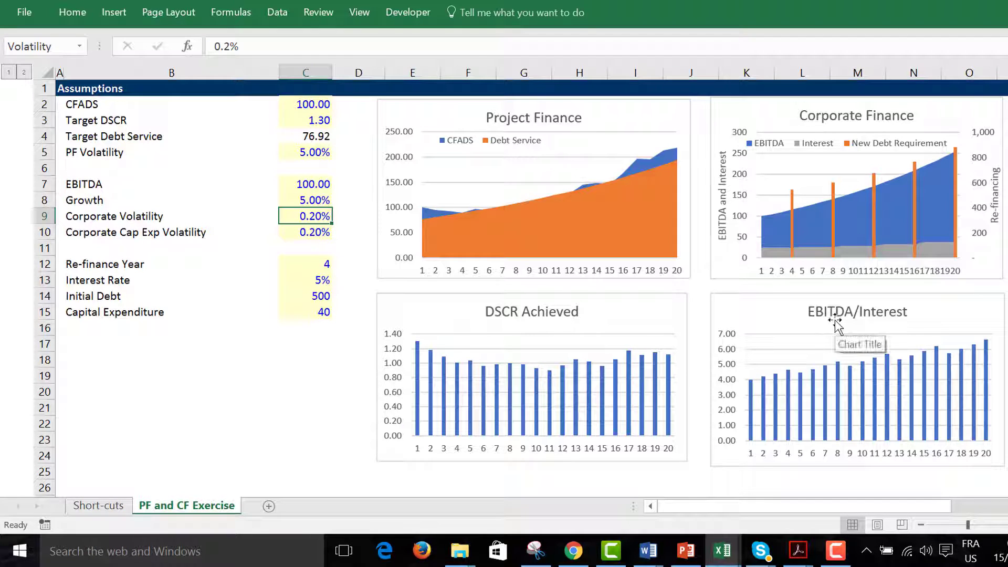
- Delete the EBITDA/Interest chart below the Corporate Finance chart
click(758, 306)
key(Delete)
click(727, 356)
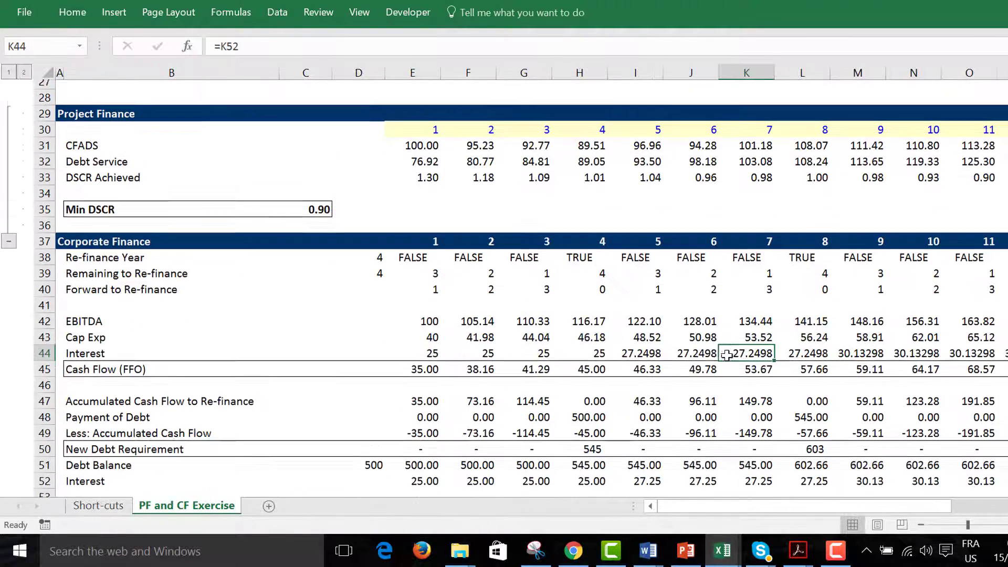
- Select the Corporate Finance year header row 37 together with the Debt/EBITDA row 55, from the labels through year 20
key(Left)
key(Left)
key(Left)
key(Left)
key(Left)
key(Left)
key(Left)
key(Left)
key(Left)
key(Up)
key(Up)
key(Up)
key(Up)
key(Up)
key(Up)
key(Up)
key(Up)
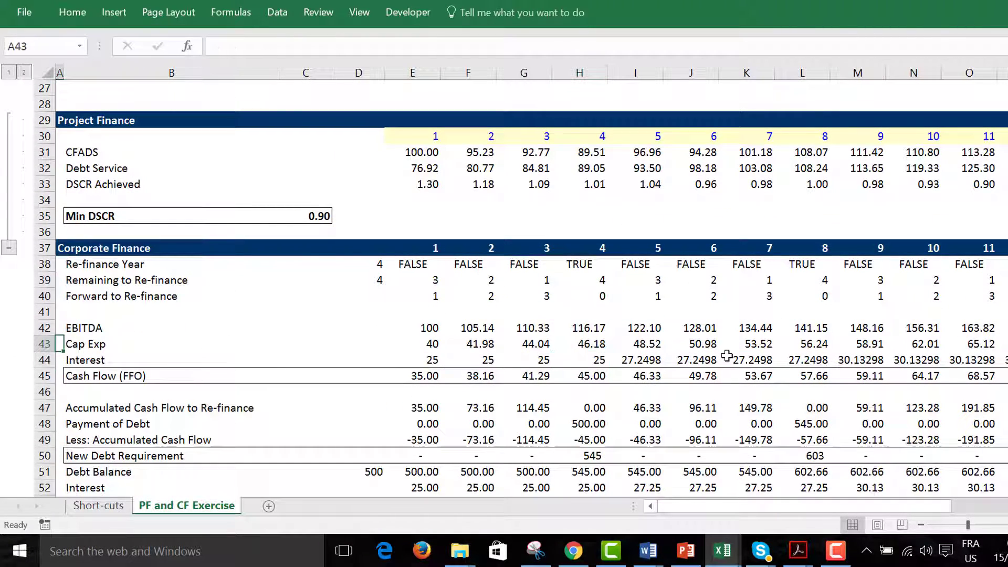
key(Right)
key(Down)
key(ctrl+shift+Right)
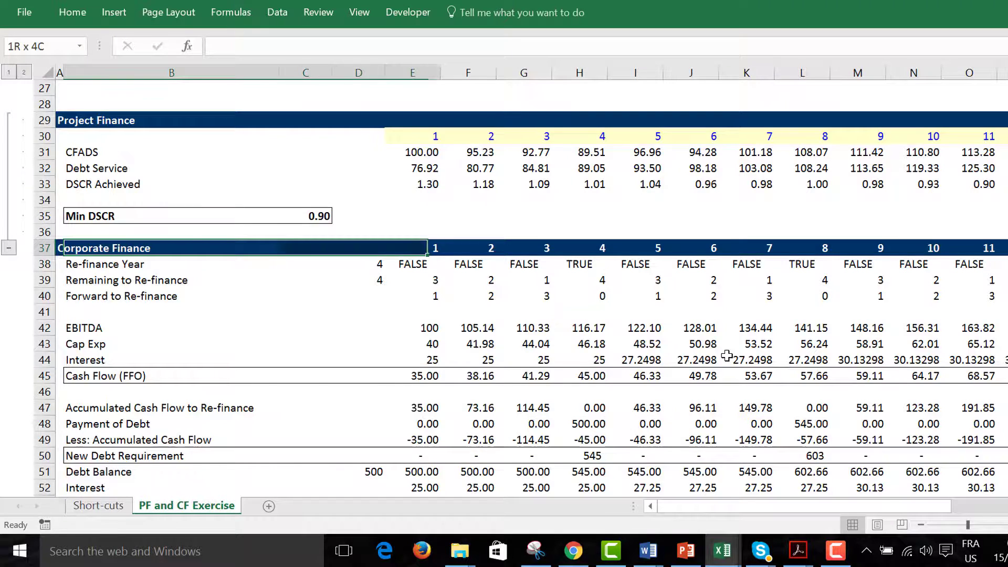
key(ctrl+shift+Right)
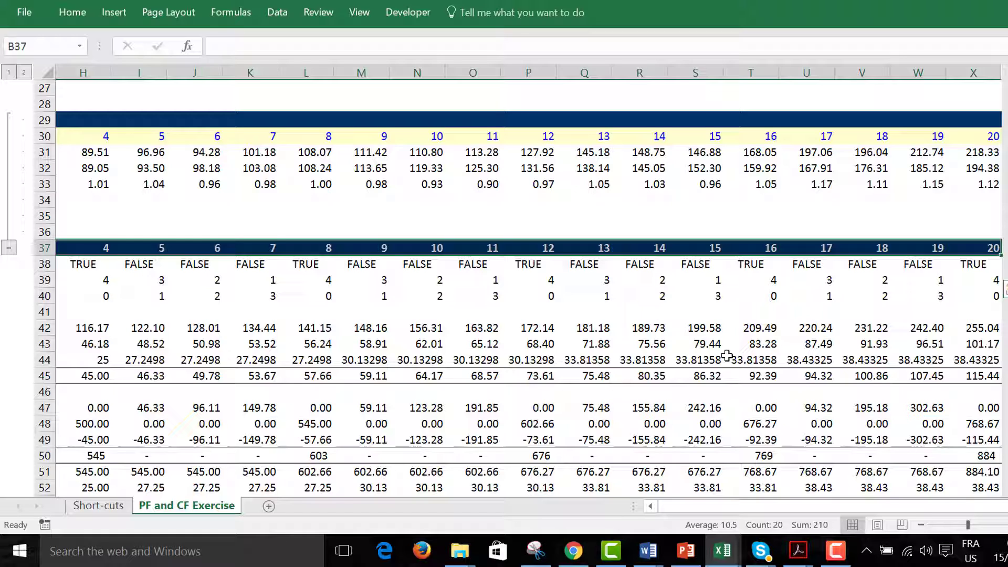
key(shift+F8)
scroll(815, 509, down, 4)
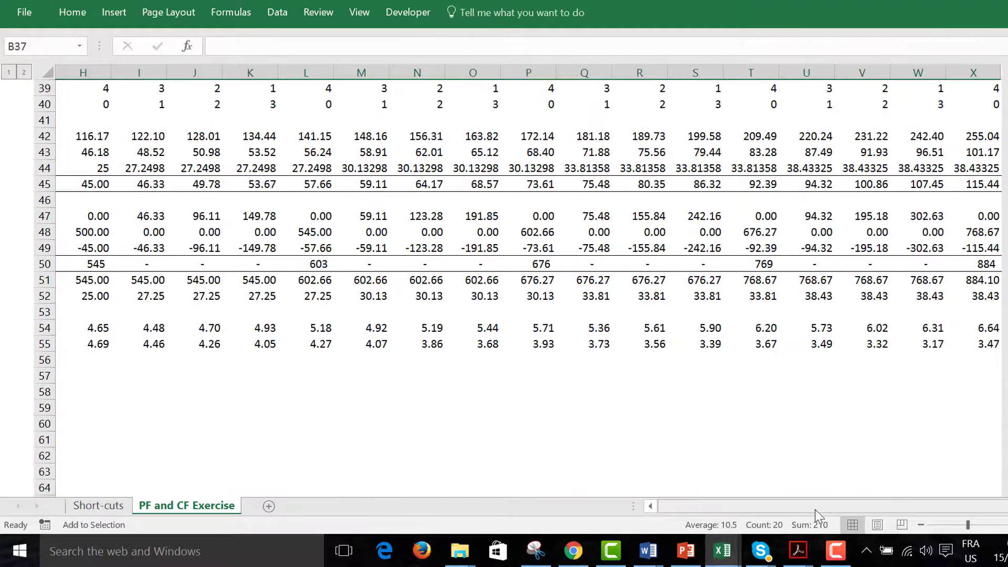
click(699, 510)
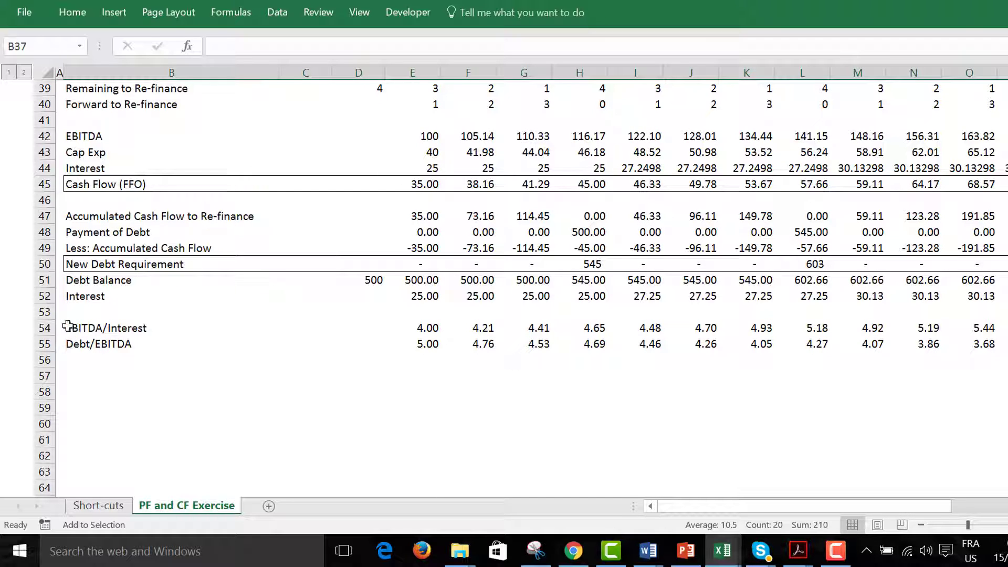
click(69, 345)
key(ctrl+shift+Right)
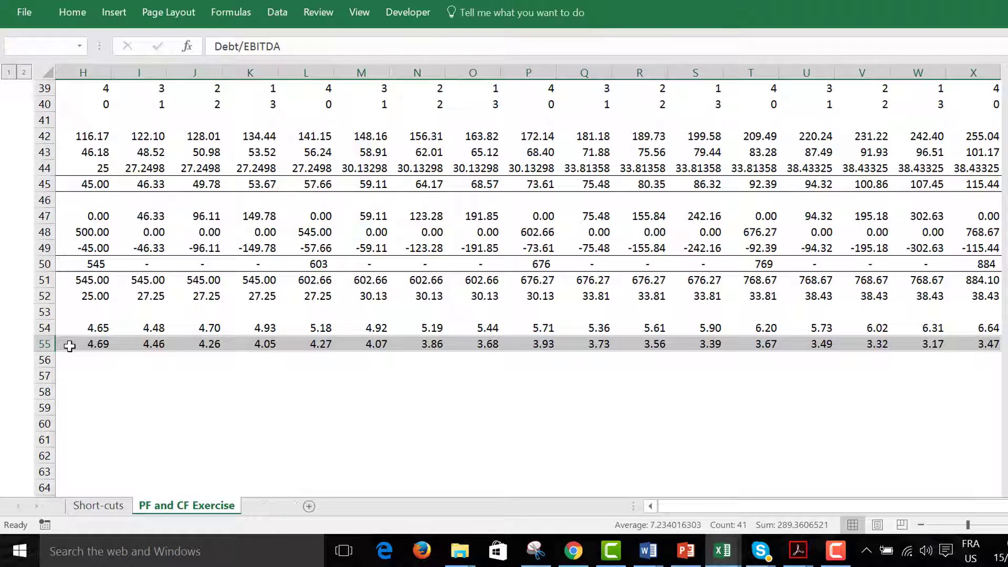
- Try plotting the selected Debt/EBITDA data on a separate chart sheet, and delete that sheet
key(F11)
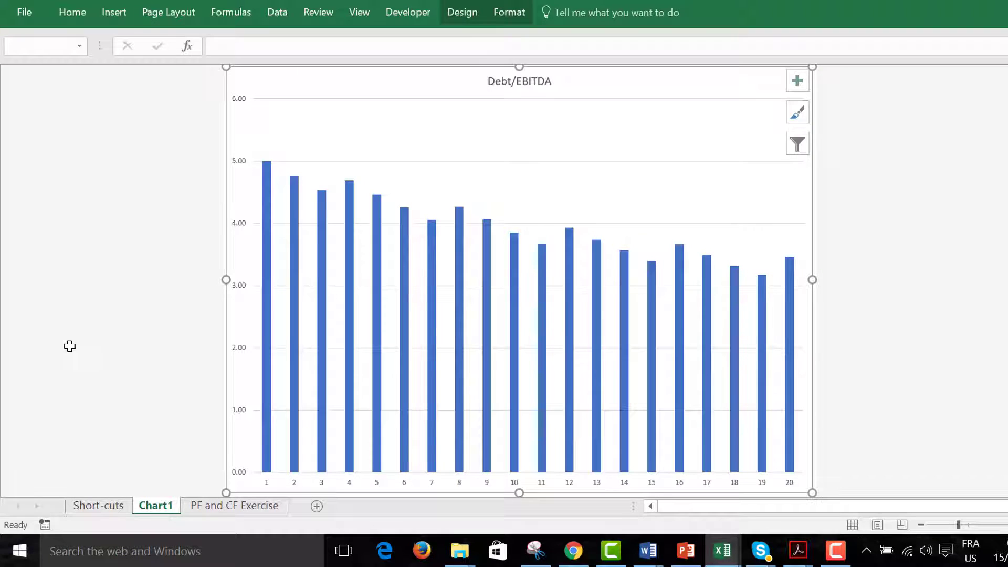
key(alt+e)
key(l)
key(Return)
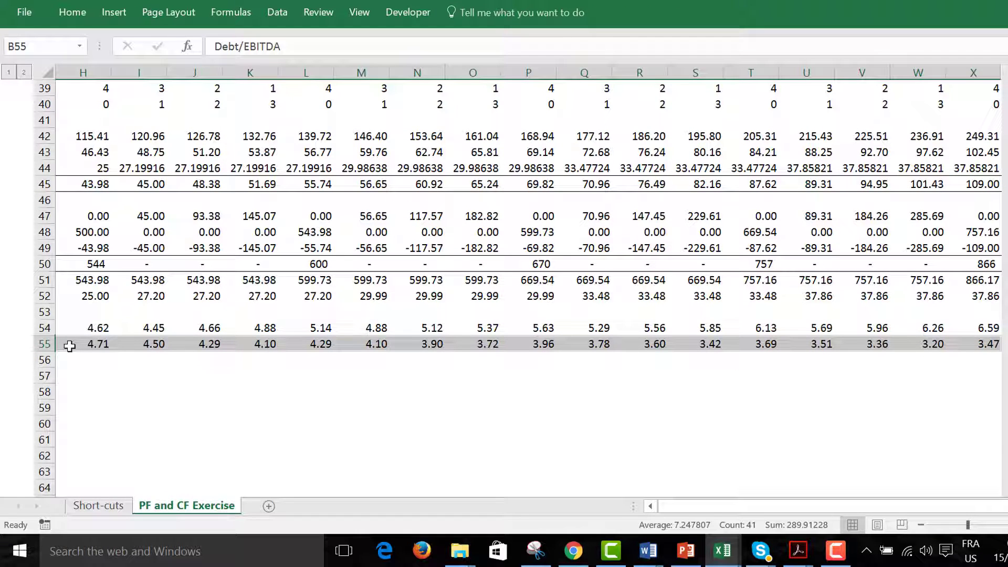
- Create an embedded Debt/EBITDA column chart from the selected rows and move it to cell K14 under the Corporate Finance chart
key(alt+F1)
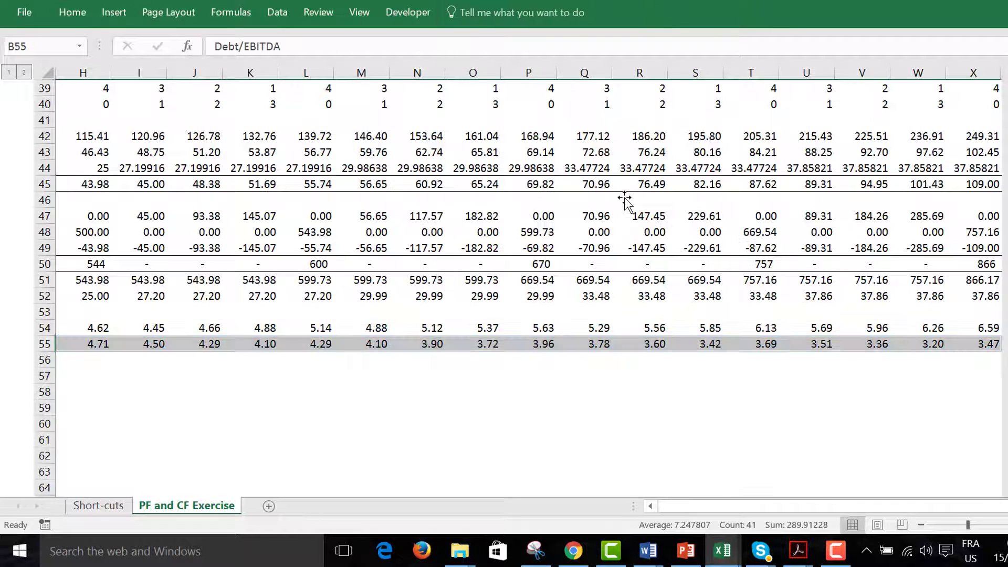
key(Delete)
scroll(272, 321, up, 13)
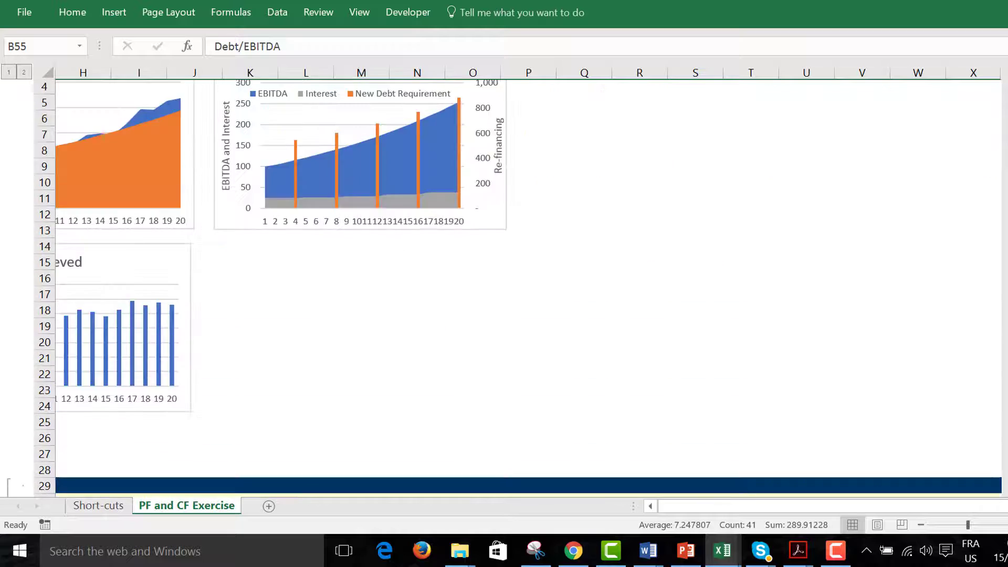
click(223, 299)
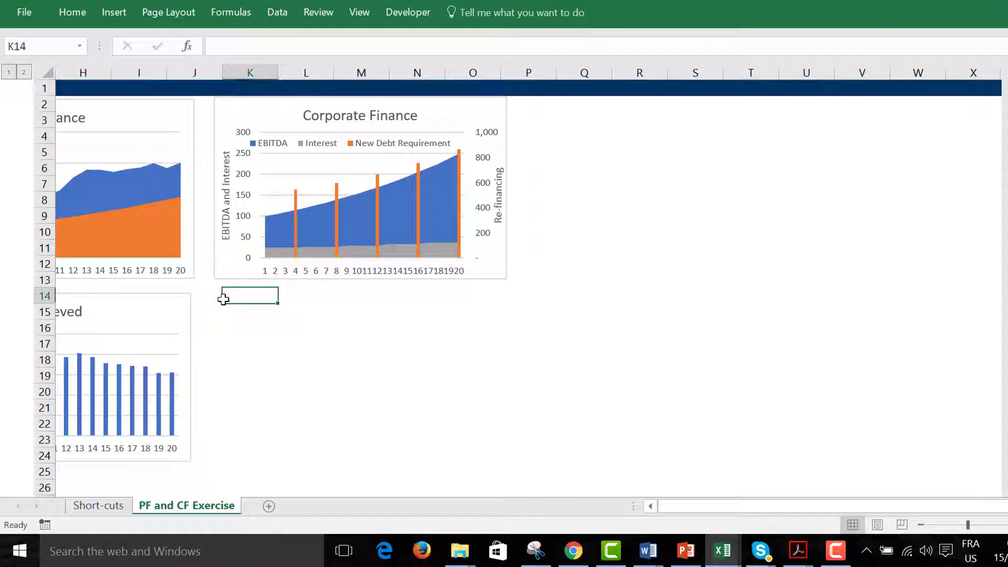
key(ctrl+v)
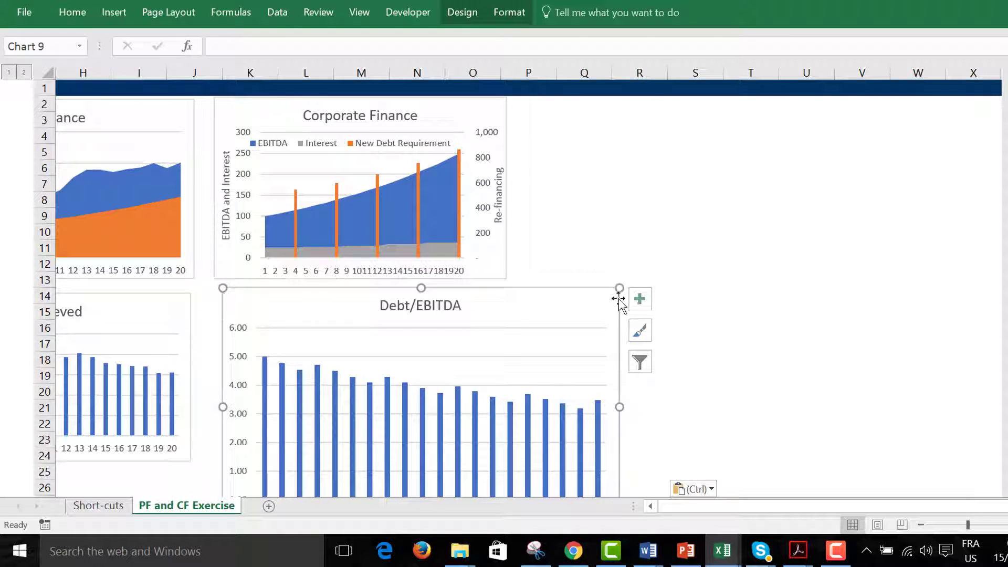
- Resize and position the Debt/EBITDA chart to fit below the Corporate Finance chart, beside the DSCR Achieved chart
drag(470, 350, 470, 351)
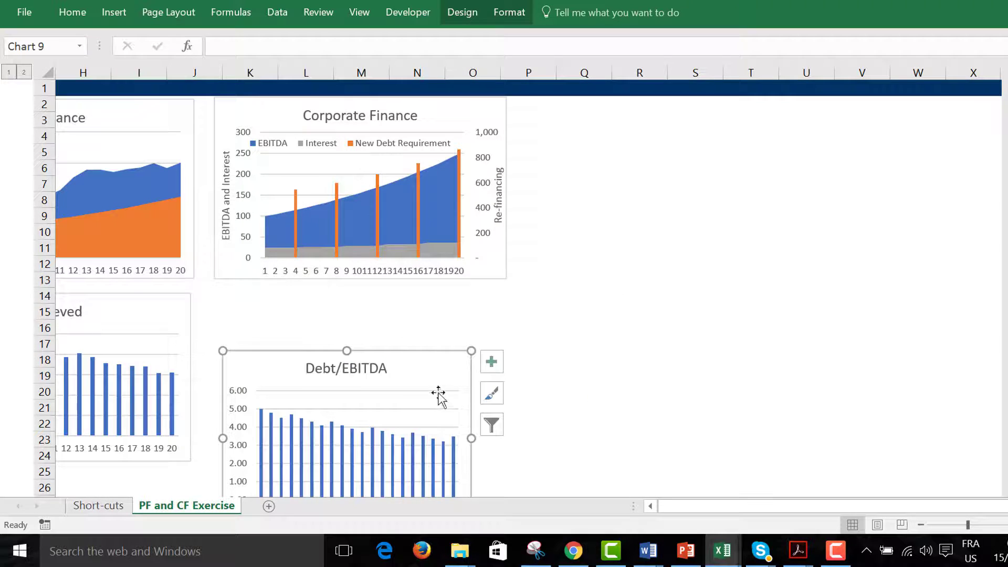
click(440, 396)
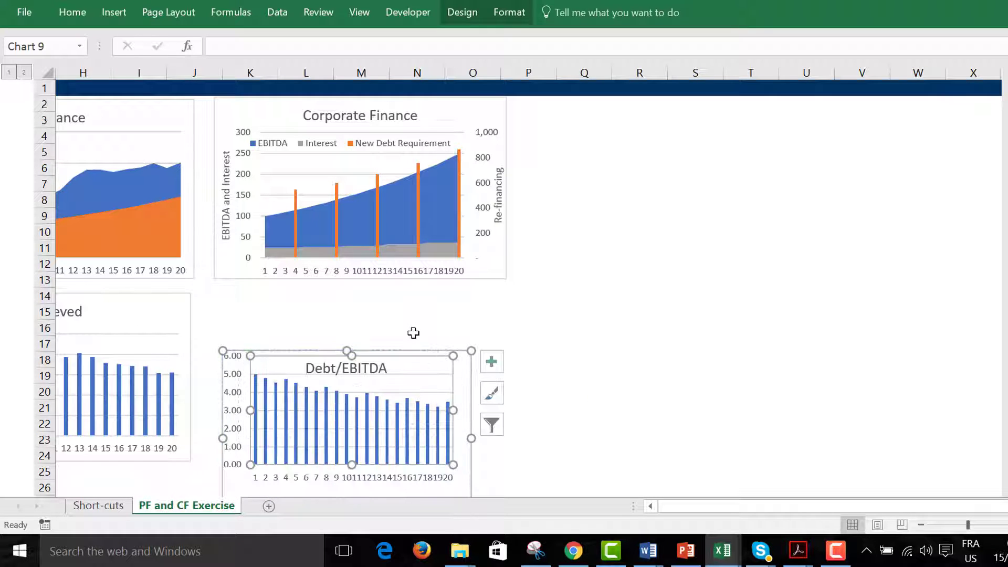
drag(405, 365, 387, 304)
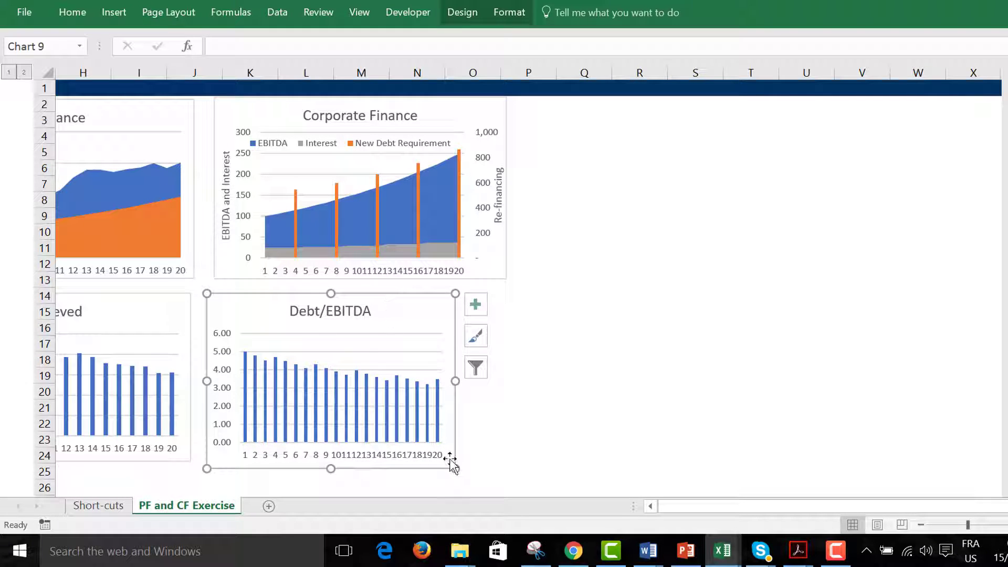
drag(456, 469, 509, 459)
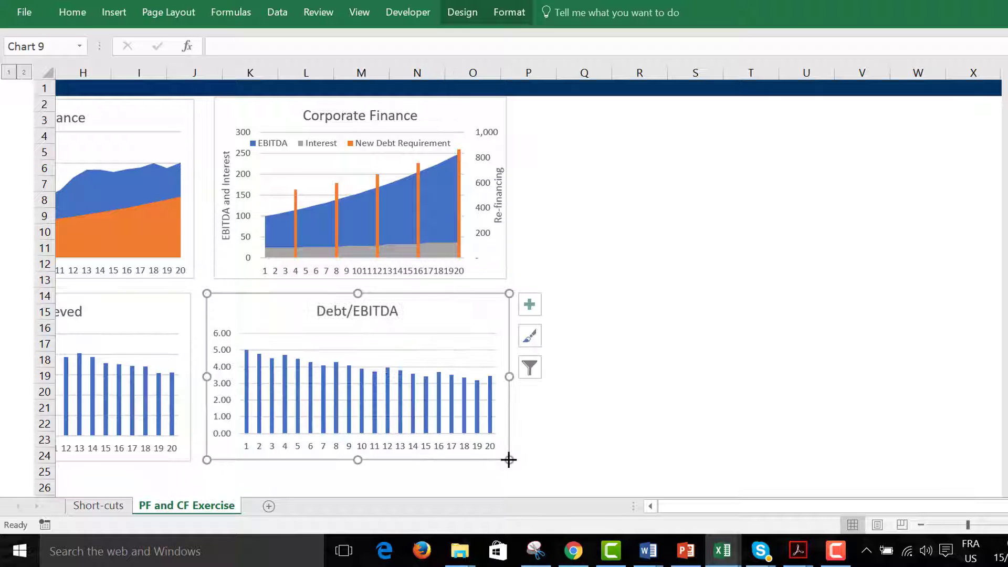
click(569, 430)
- Return to the assumptions and recalculate the random scenarios twice to compare the DSCR Achieved and Debt/EBITDA charts
key(Left)
key(Left)
key(Left)
key(Left)
key(Left)
key(Left)
key(Left)
key(Left)
key(Left)
key(Left)
key(Left)
key(Left)
key(Left)
key(Left)
key(Left)
key(Left)
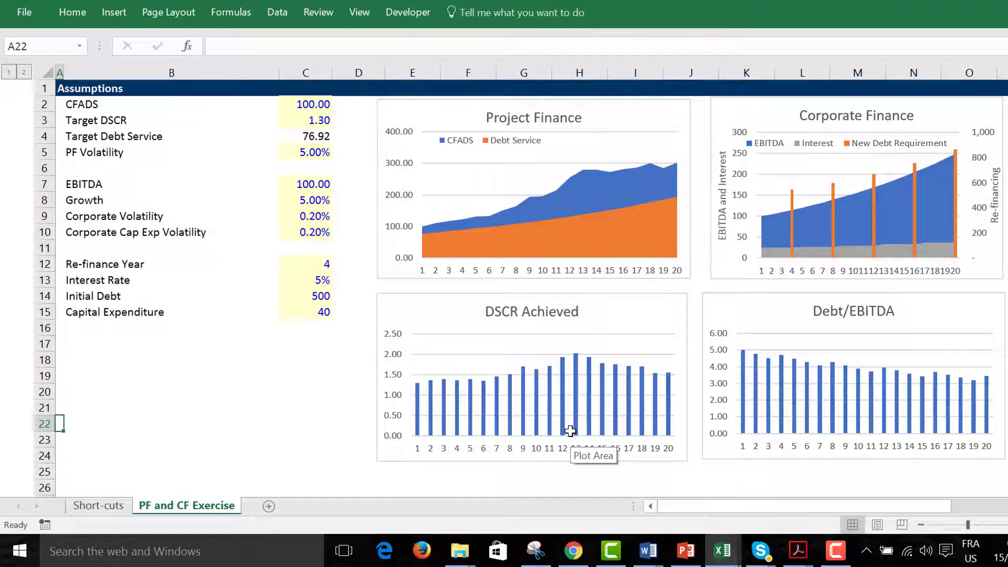
key(F9)
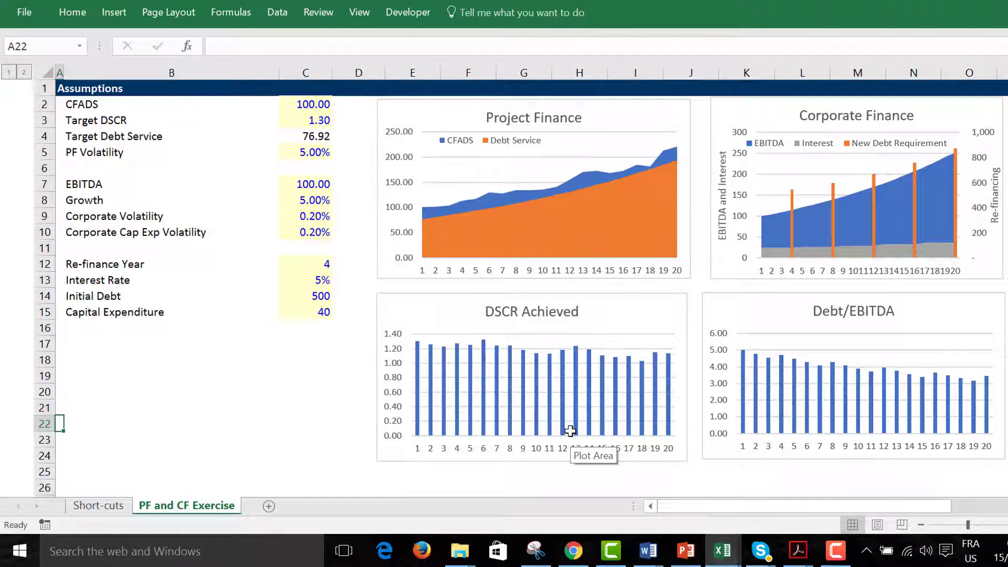
key(F9)
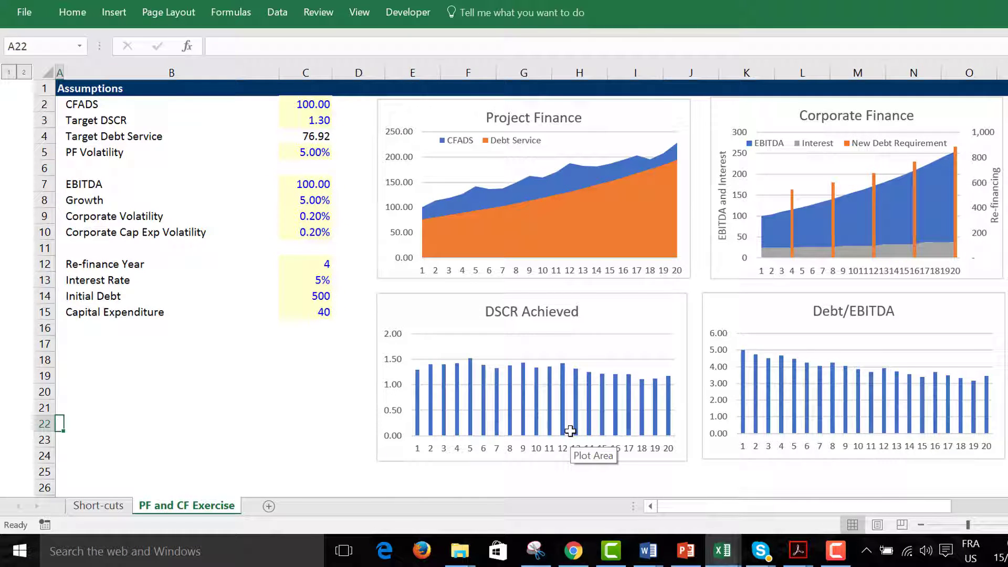
- Set the Corporate Volatility assumption to 5%
key(Up)
key(Up)
key(Up)
key(Up)
key(Up)
key(Up)
key(Up)
key(Up)
key(Up)
key(Up)
key(Up)
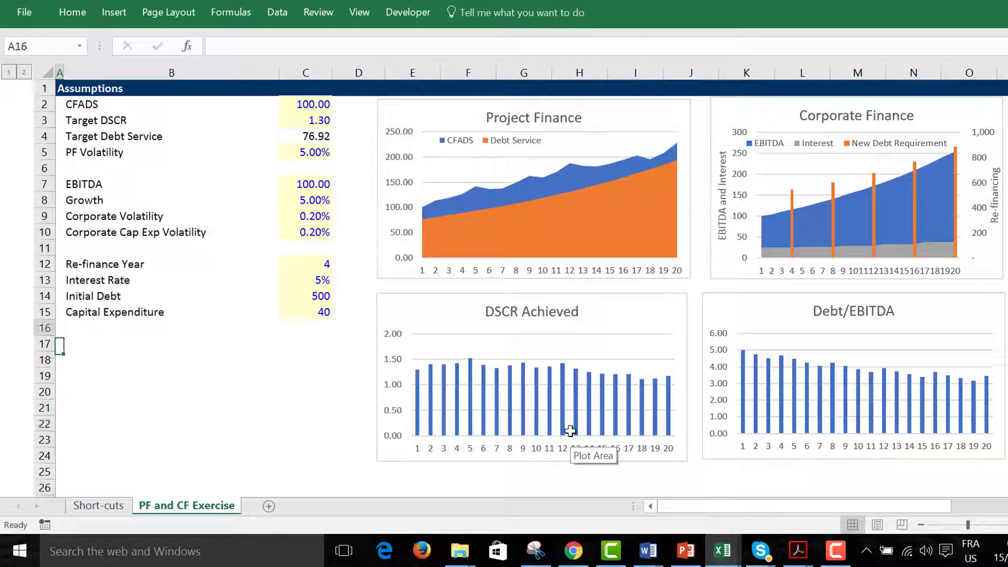
key(Up)
key(Right)
key(Right)
key(Up)
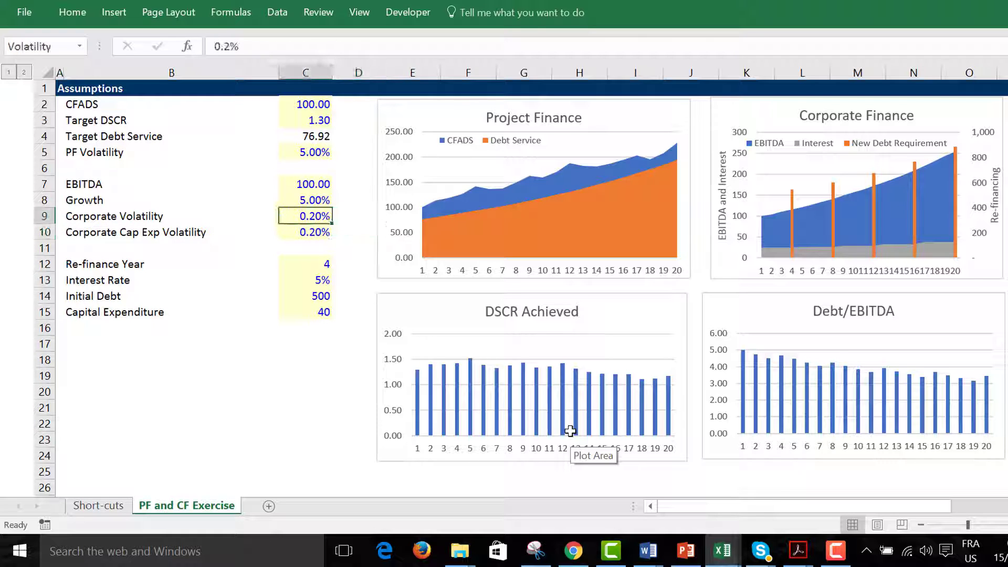
text(5.)
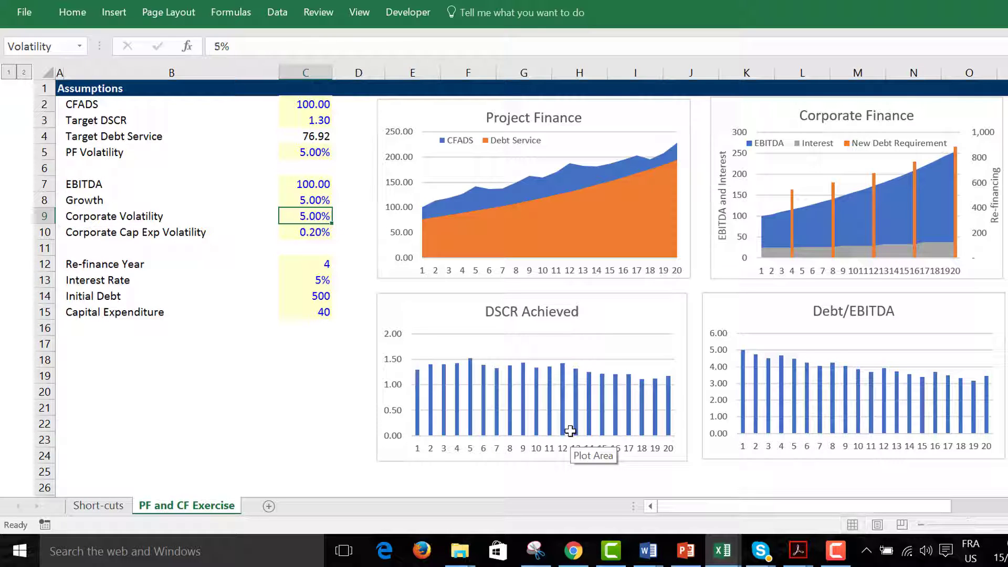
key(Return)
key(Up)
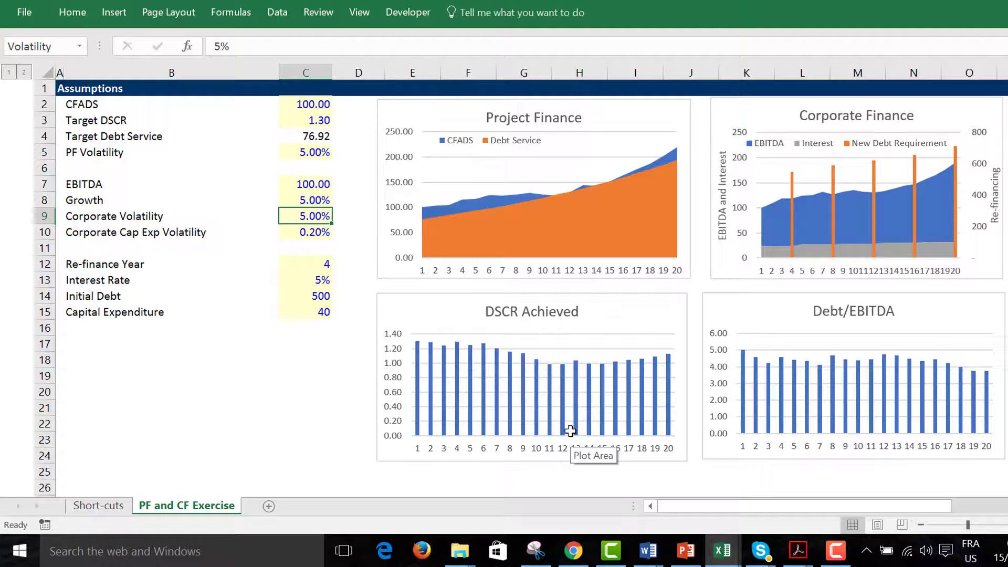
- Recalculate the scenarios repeatedly at 5% Corporate Volatility and examine how the Corporate Finance and Debt/EBITDA charts vary
key(F9)
key(F9)
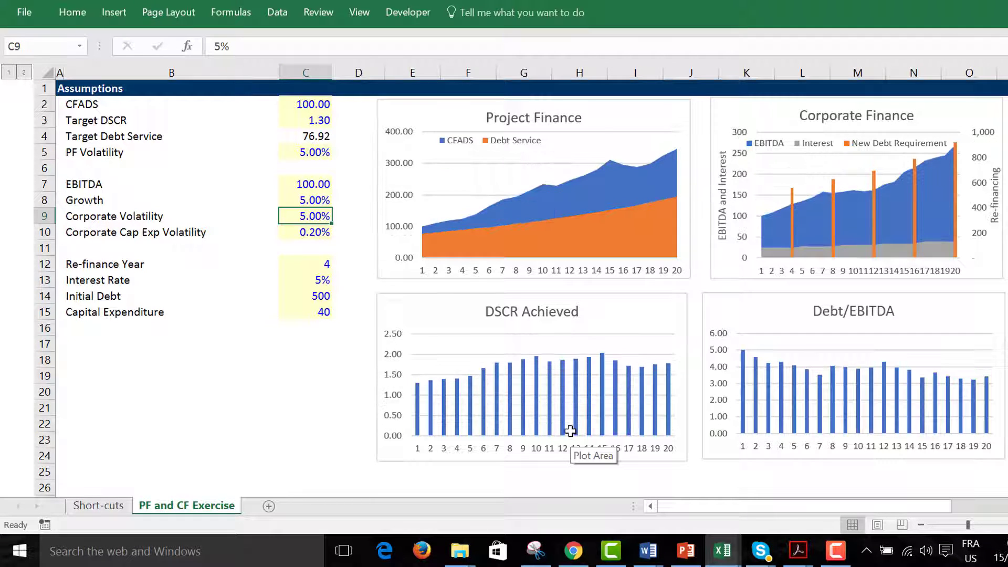
key(F9)
key(F9)
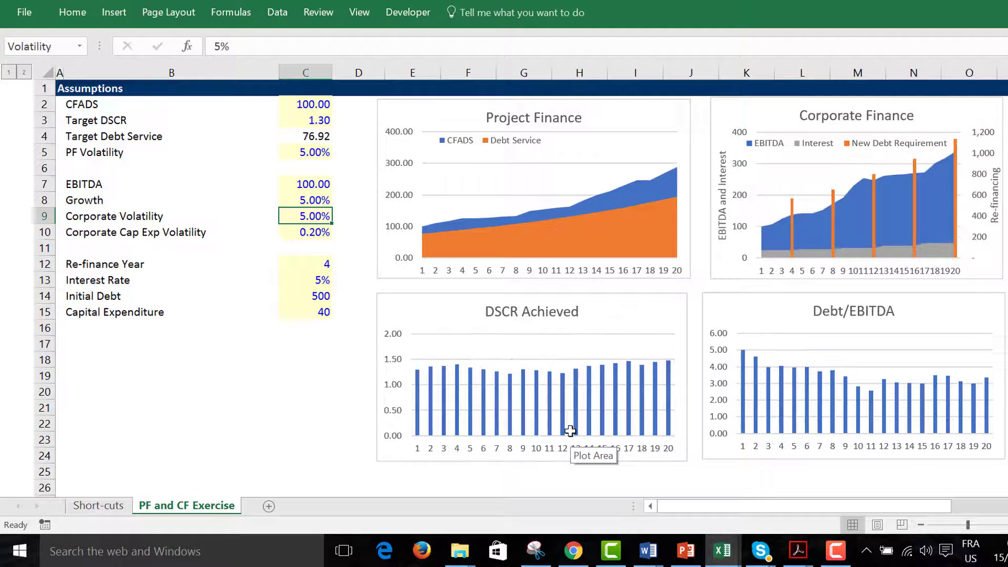
key(F9)
key(F9)
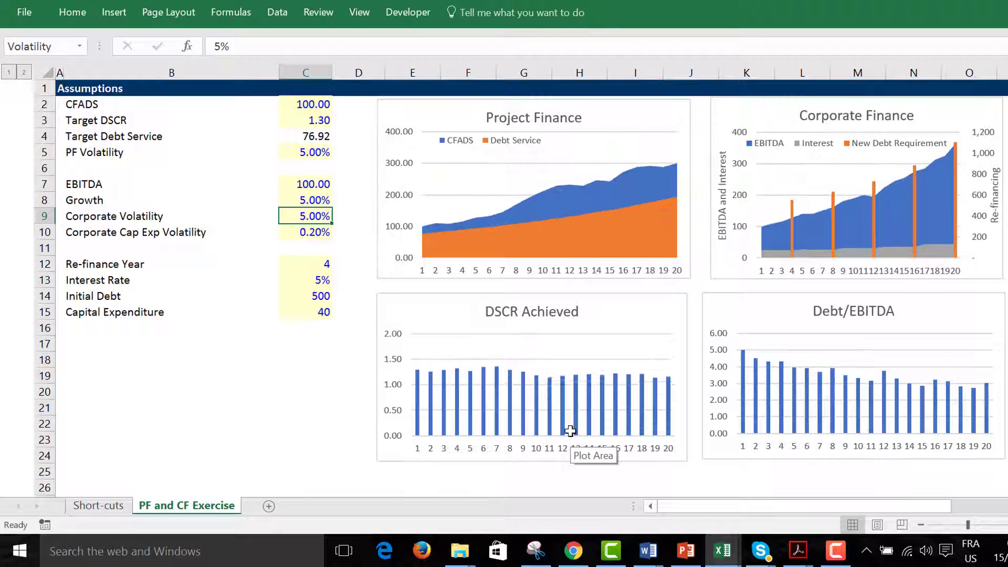
- Recalculate the random scenarios four more times and compare the DSCR Achieved chart with the Debt/EBITDA chart
key(F9)
key(F9)
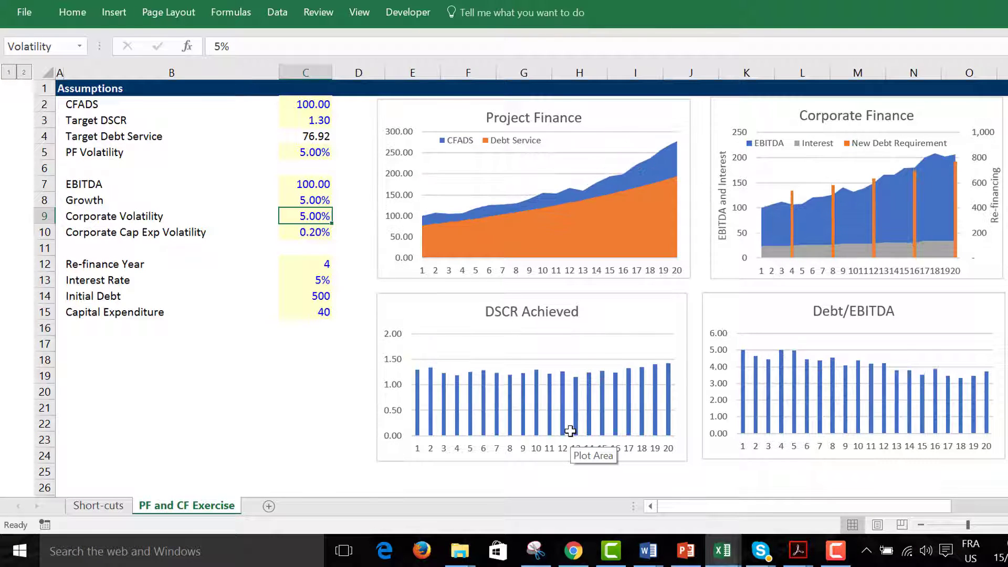
key(F9)
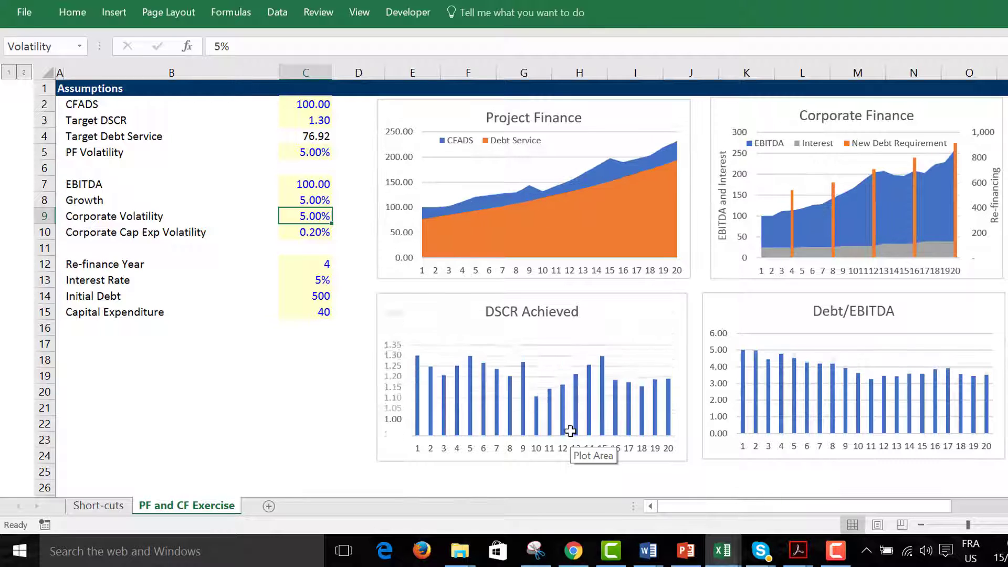
key(F9)
- Set Corporate Volatility to 30% and Corporate Cap Exp Volatility to 20% in the assumptions
key(Left)
key(shift+Right)
key(Right)
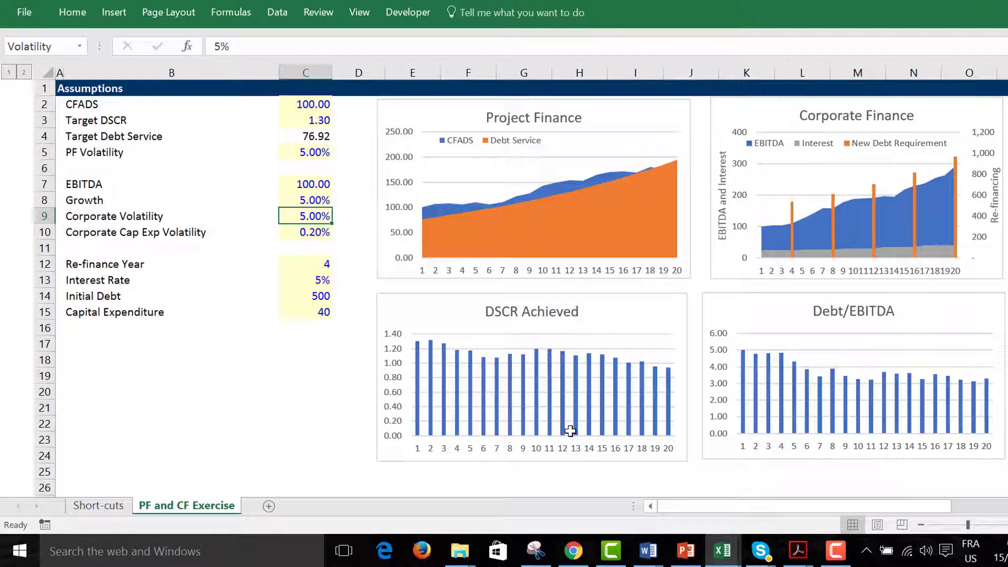
text(30)
key(Return)
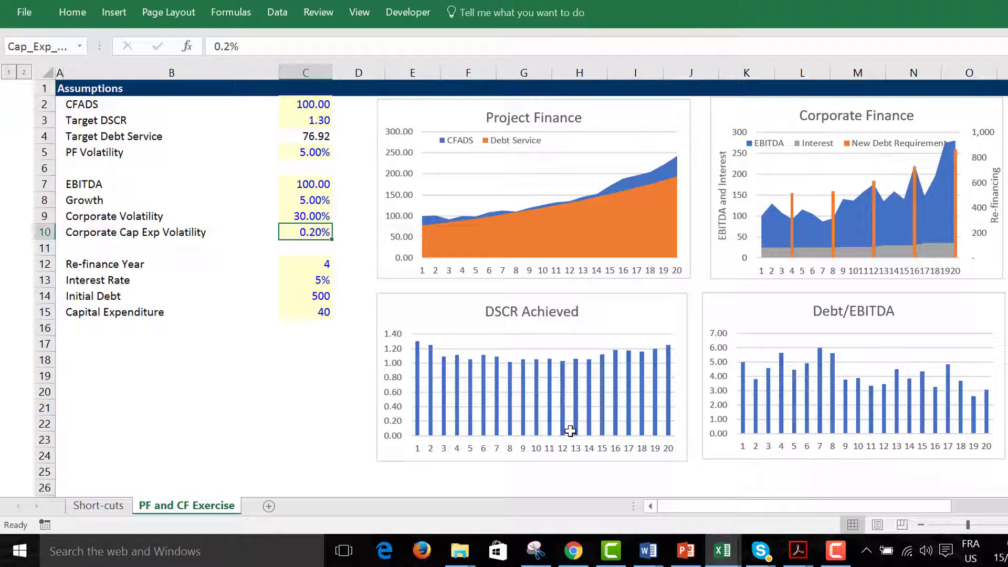
text(20)
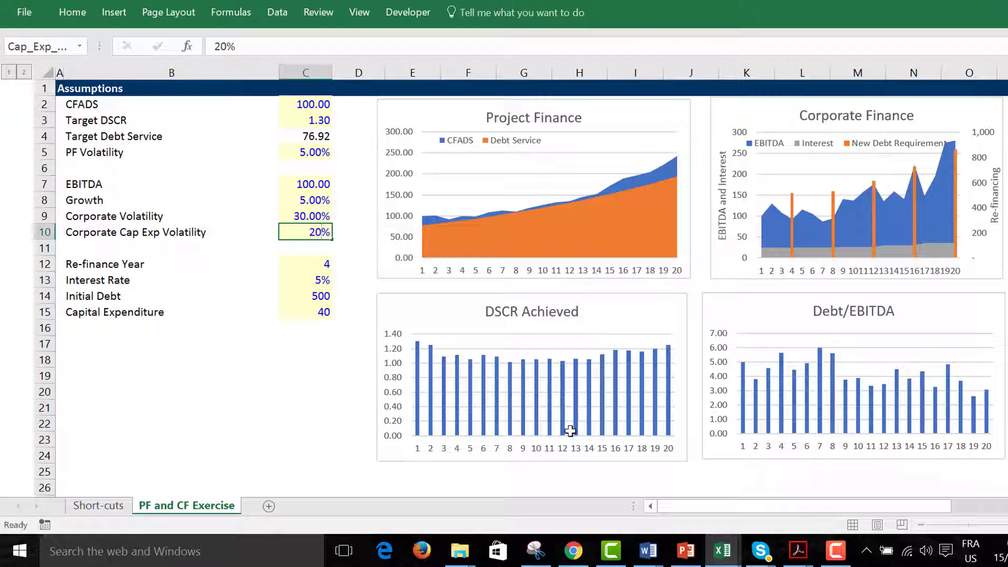
key(Return)
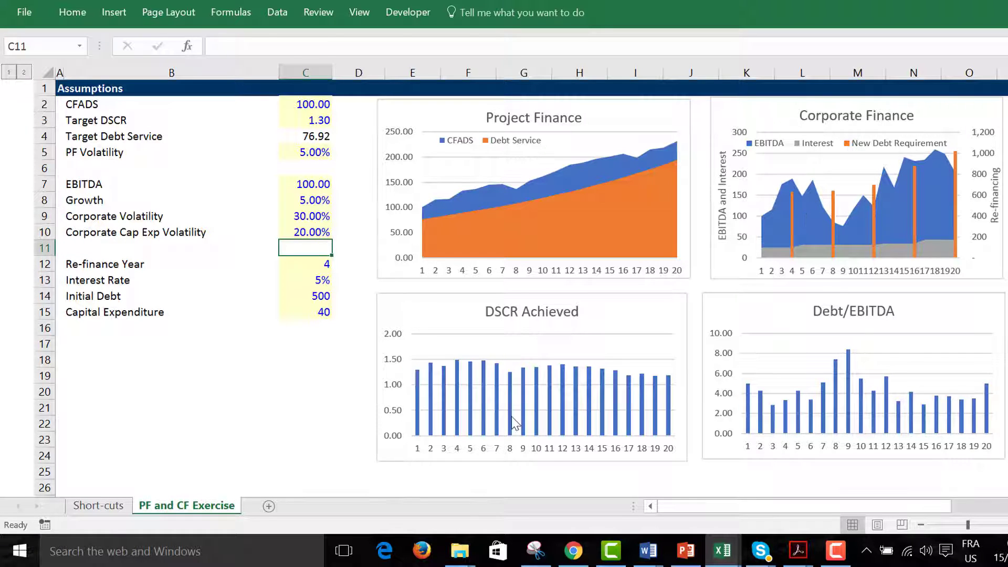
- Recalculate the scenarios six times at 30% Corporate Volatility and examine how the Debt/EBITDA bars vary against DSCR Achieved
mouse_move(512, 419)
key(F9)
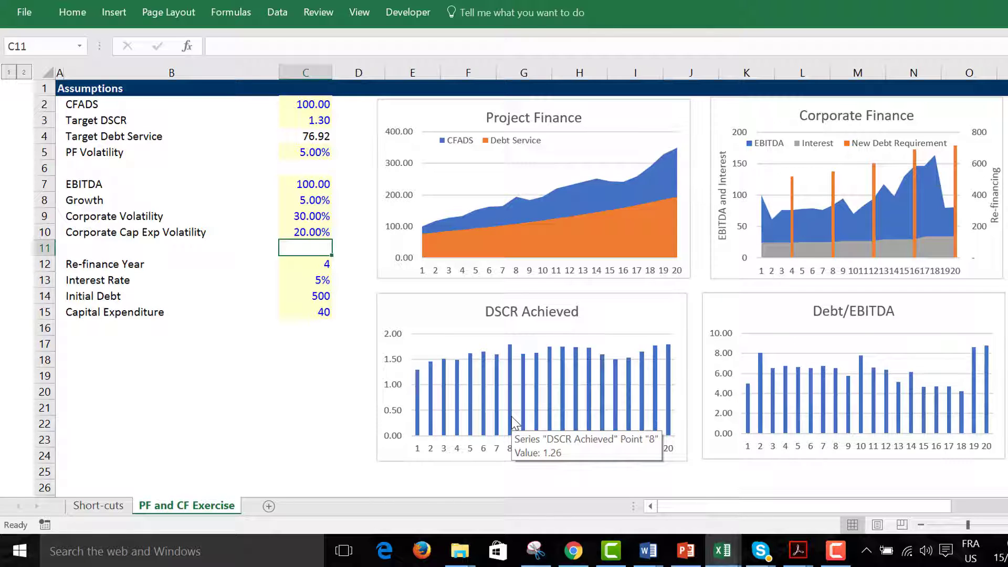
key(F9)
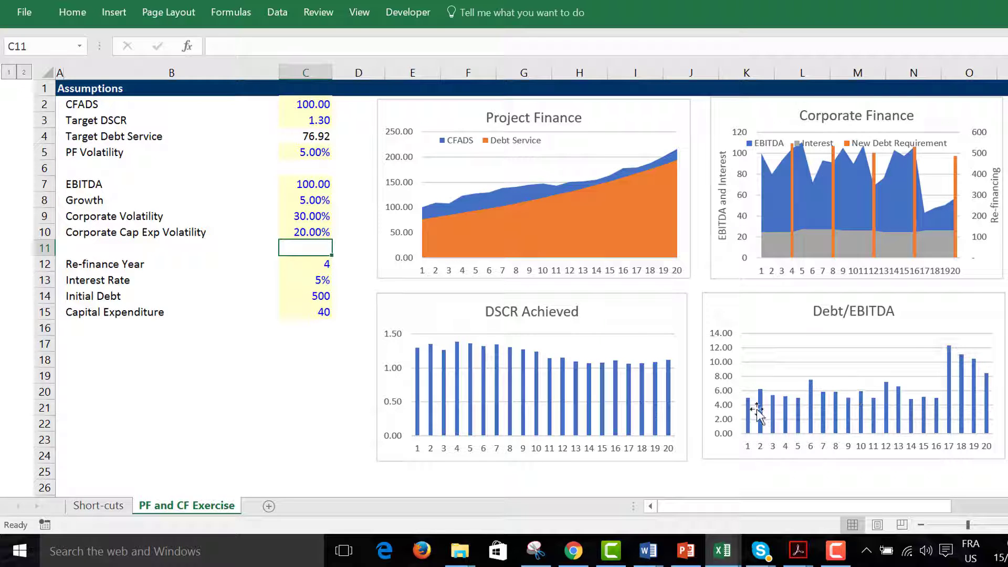
key(F9)
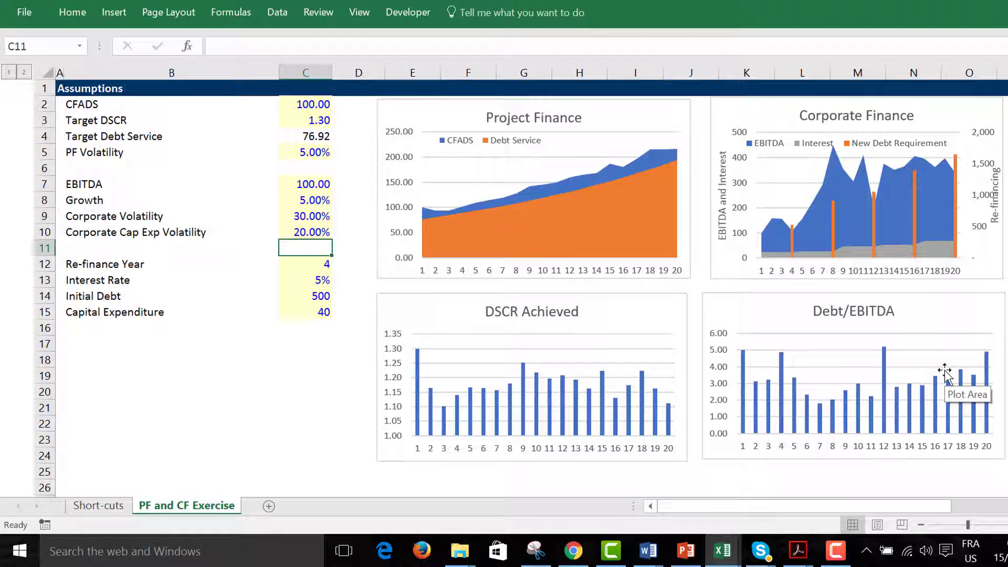
key(F9)
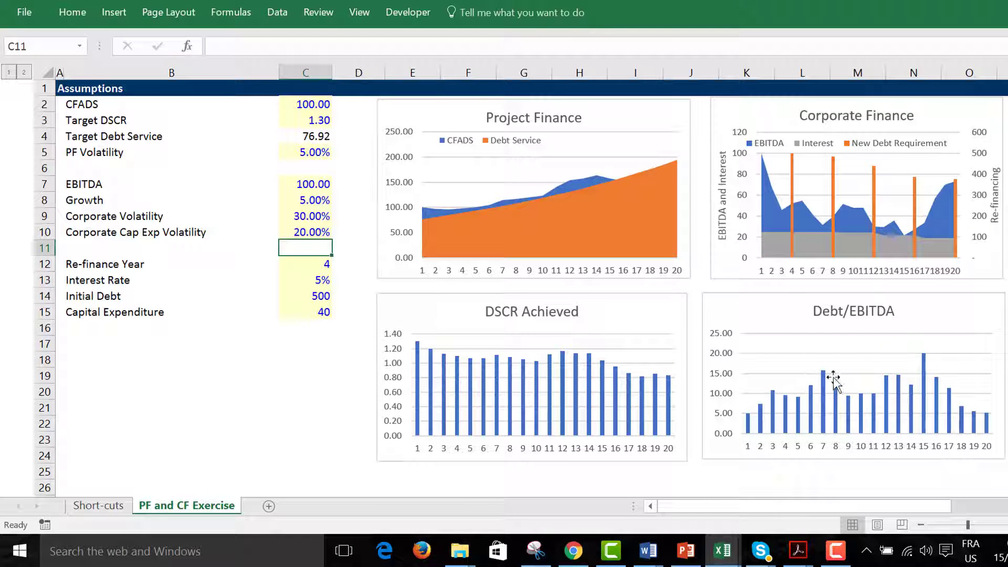
key(F9)
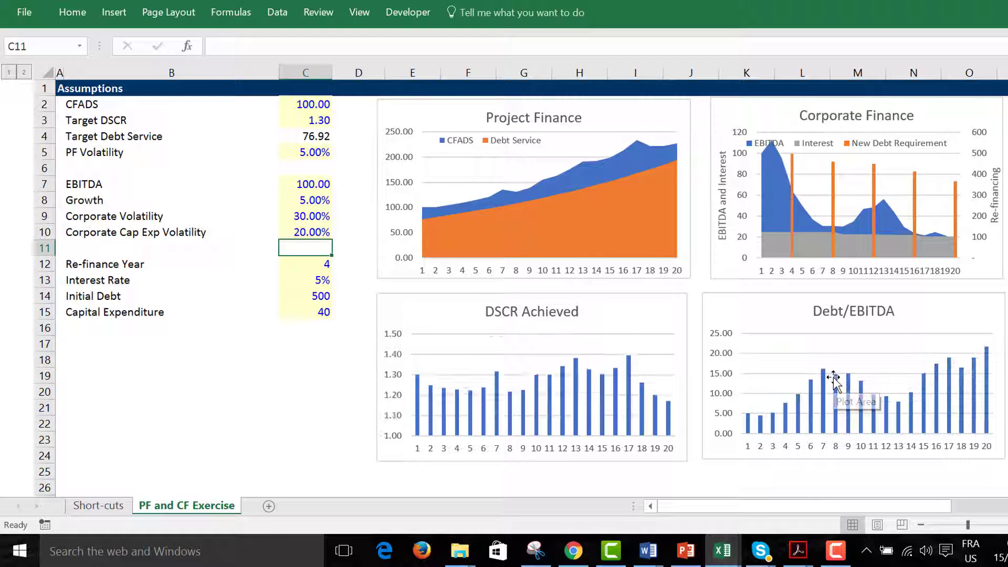
key(F9)
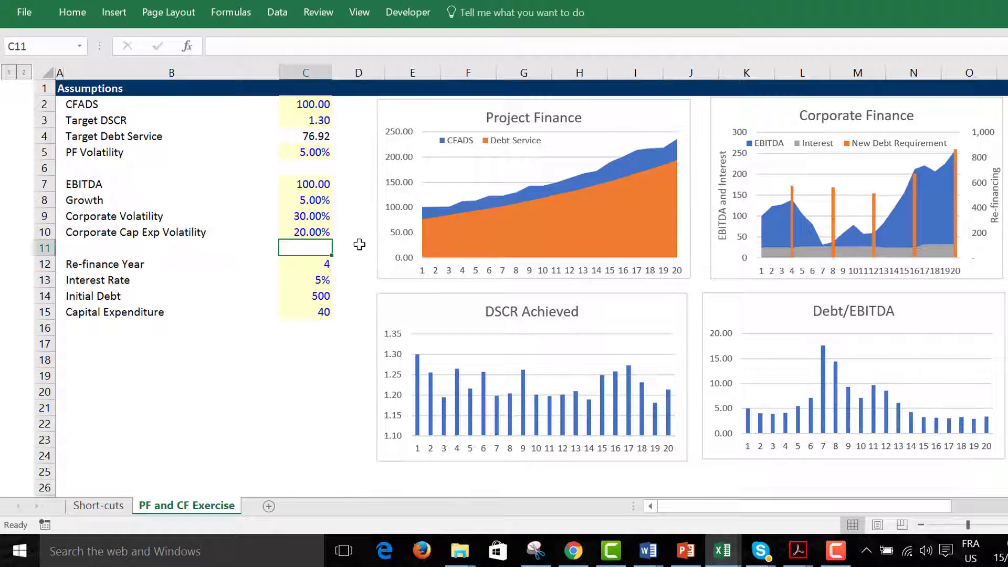
- Set both Corporate Volatility and Corporate Cap Exp Volatility to 10%
key(Up)
key(Up)
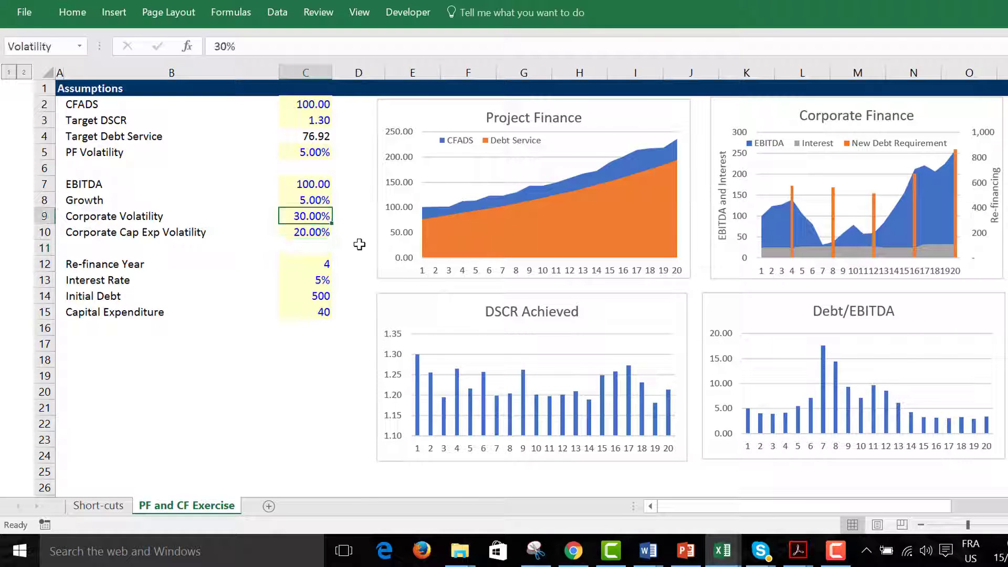
text(10)
key(Return)
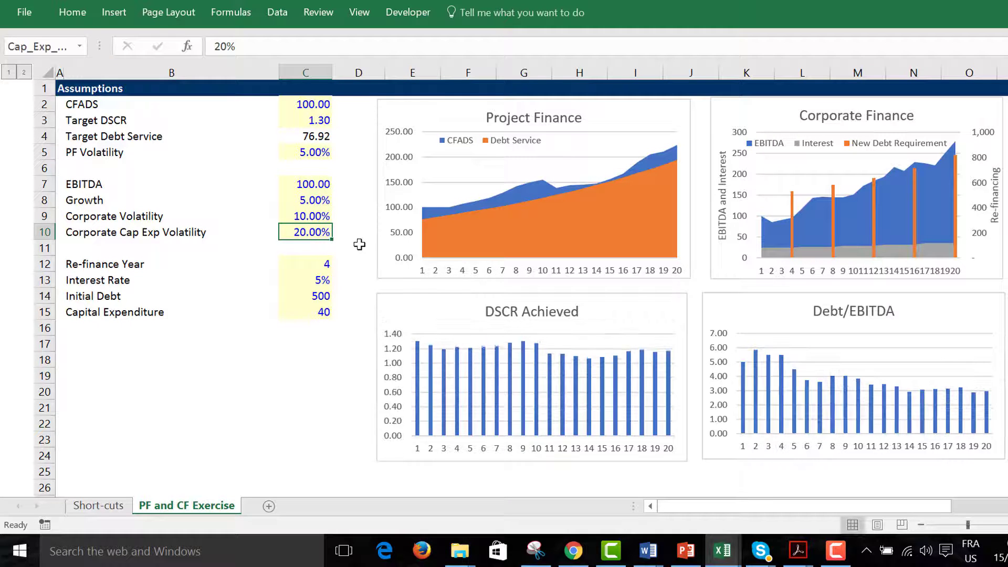
text(10)
key(Return)
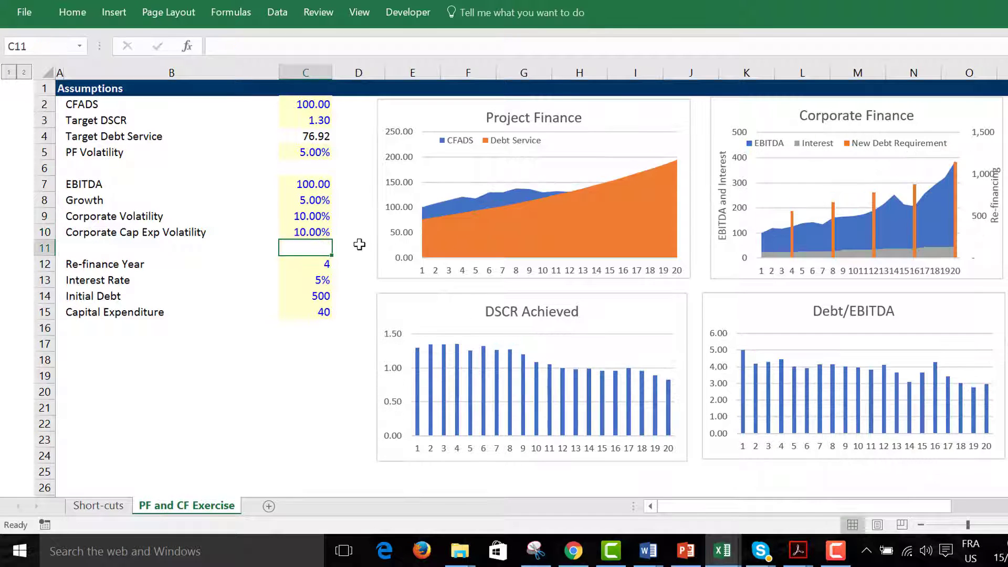
- Recalculate the scenarios six times with both corporate volatilities at 10% and compare the four charts
key(F9)
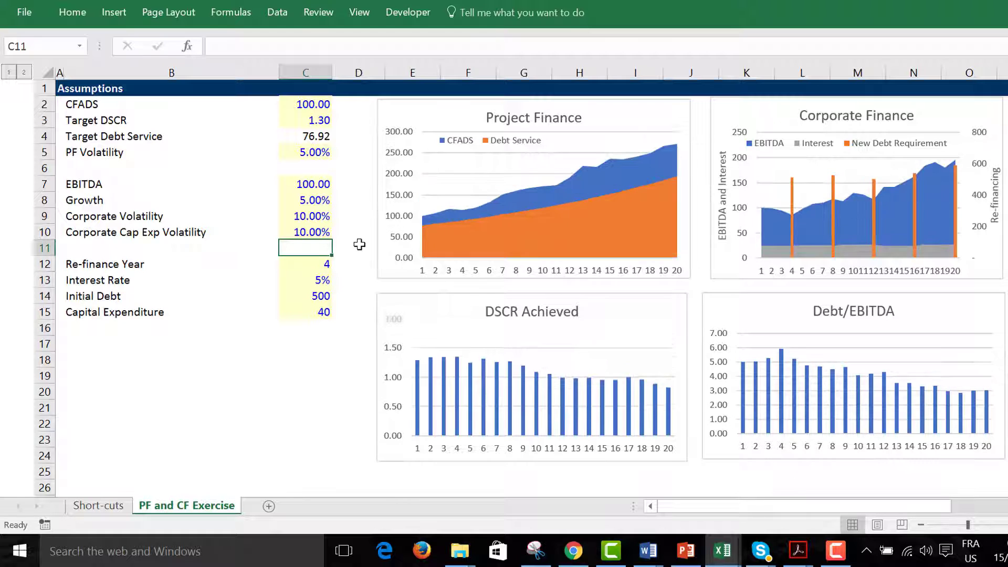
key(F9)
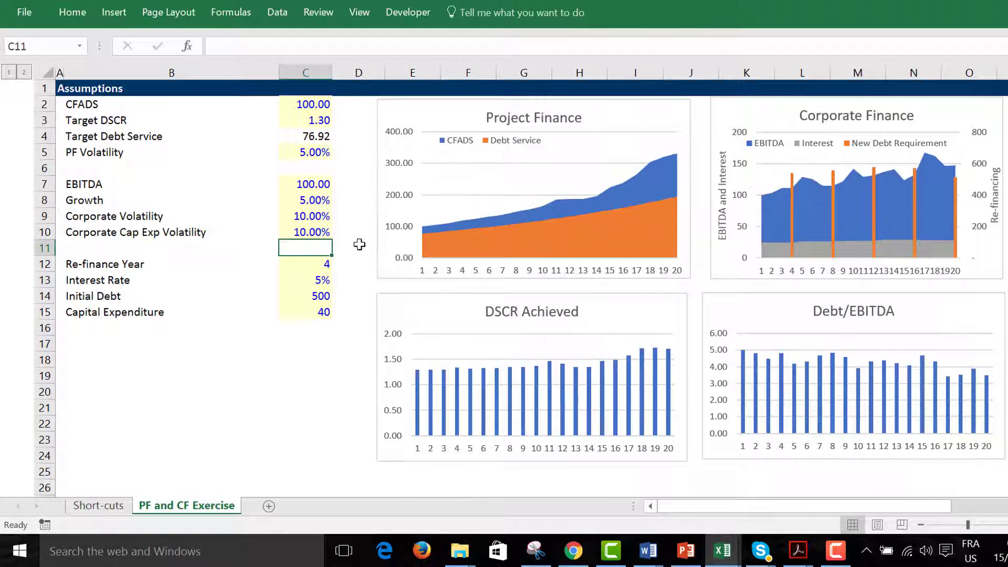
key(F9)
key(F9)
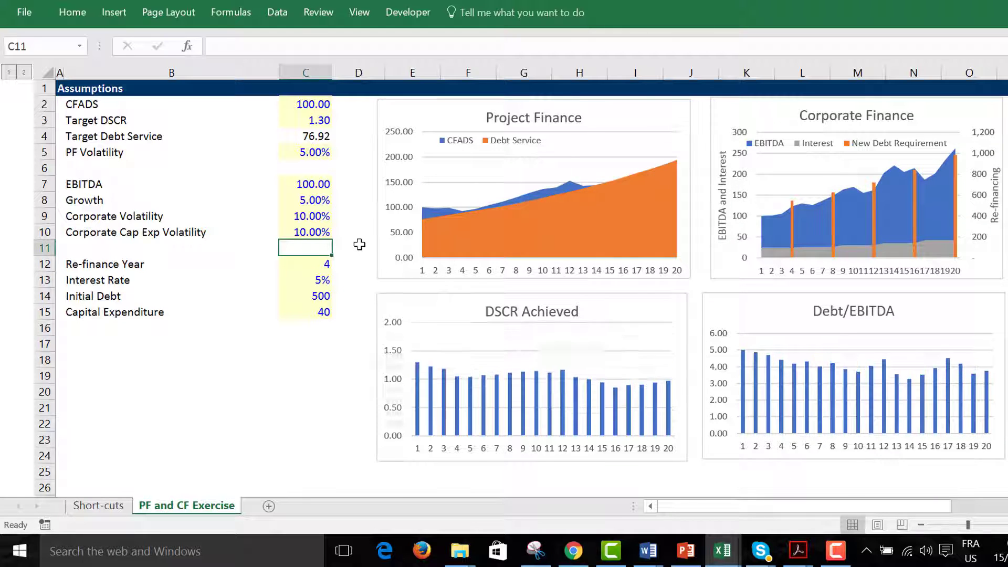
key(F9)
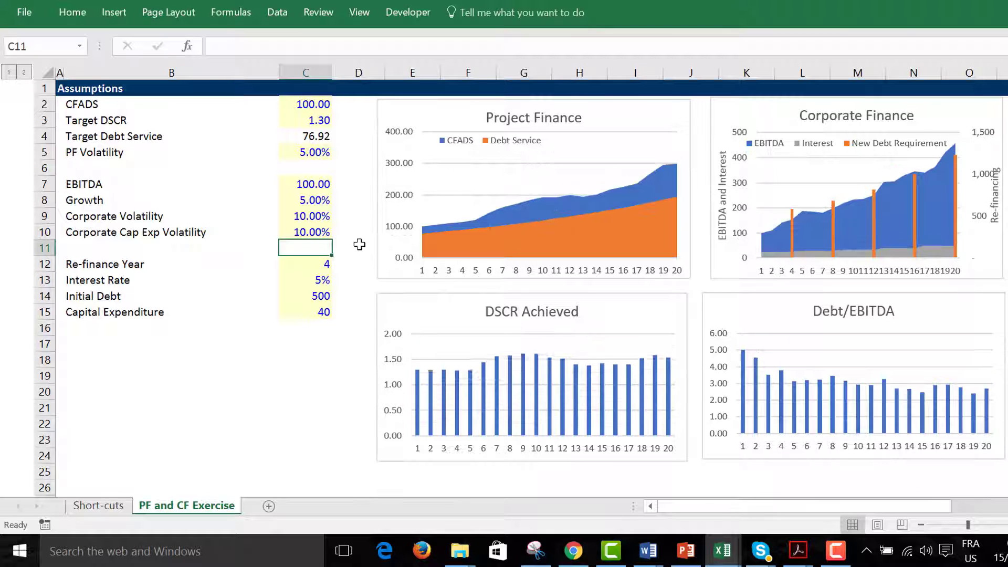
key(F9)
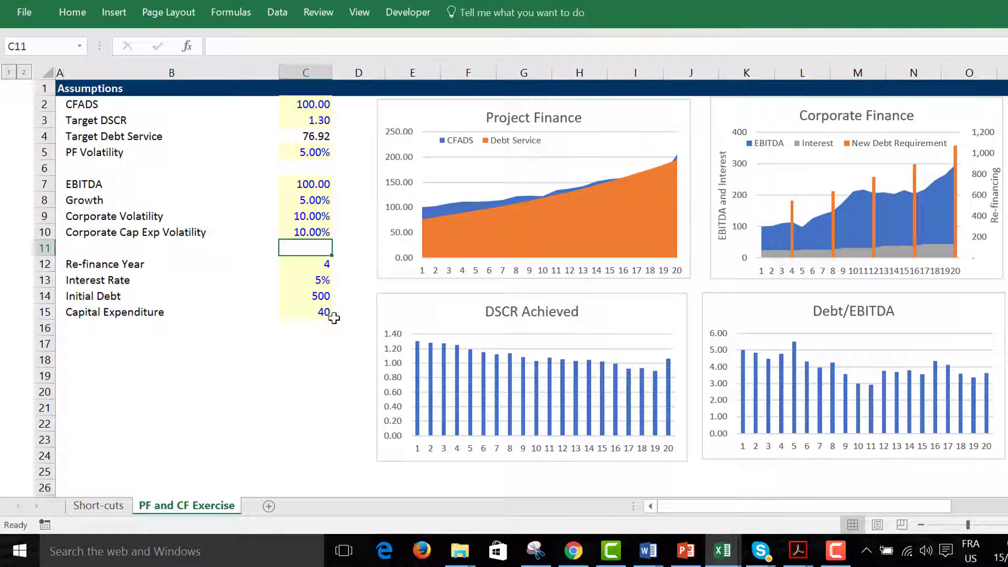
click(327, 360)
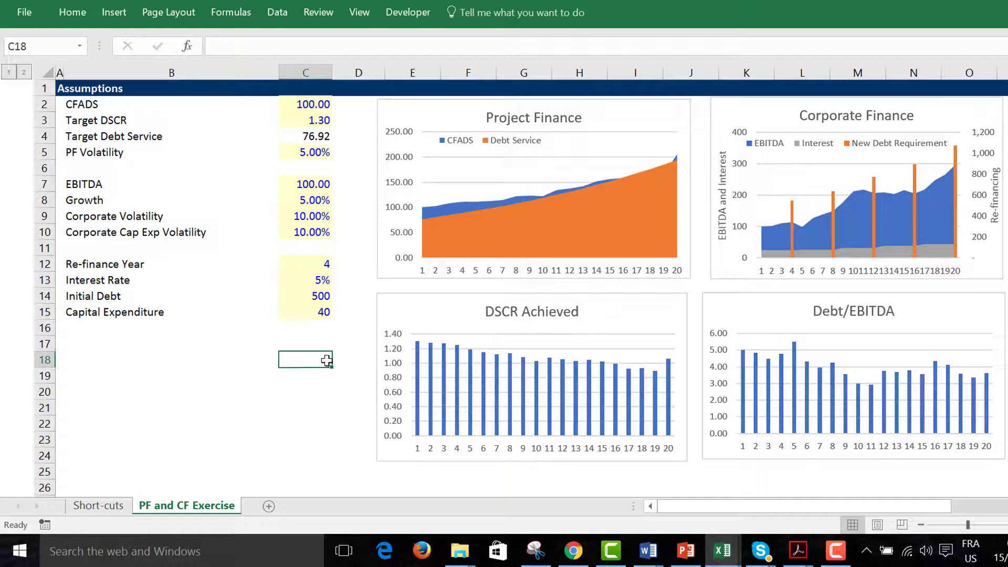
- Switch to Firefox and open the Financial Ratio Analysis, Credit and Bank Analysis topic from the finance wiki's home page
click(423, 550)
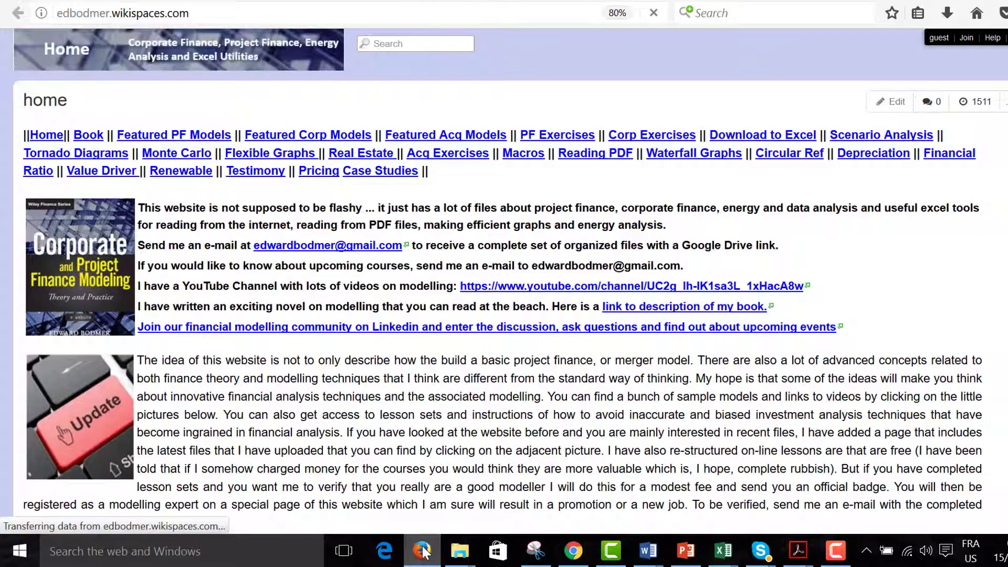
key(Down)
key(Down)
key(Down)
key(Down)
key(Down)
key(Down)
key(Down)
key(Down)
key(Down)
key(Down)
key(Down)
key(Down)
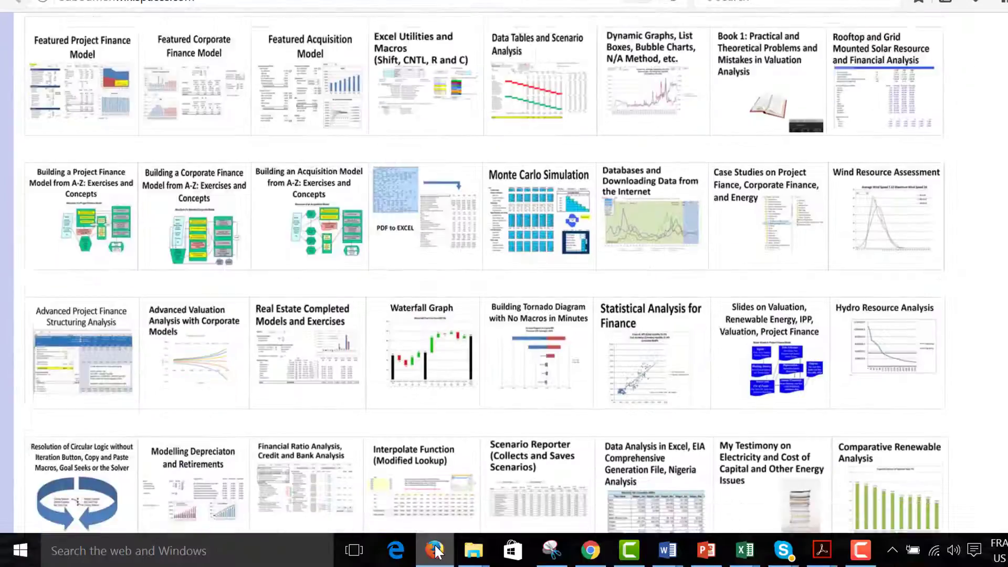
key(Down)
key(Down)
key(Down)
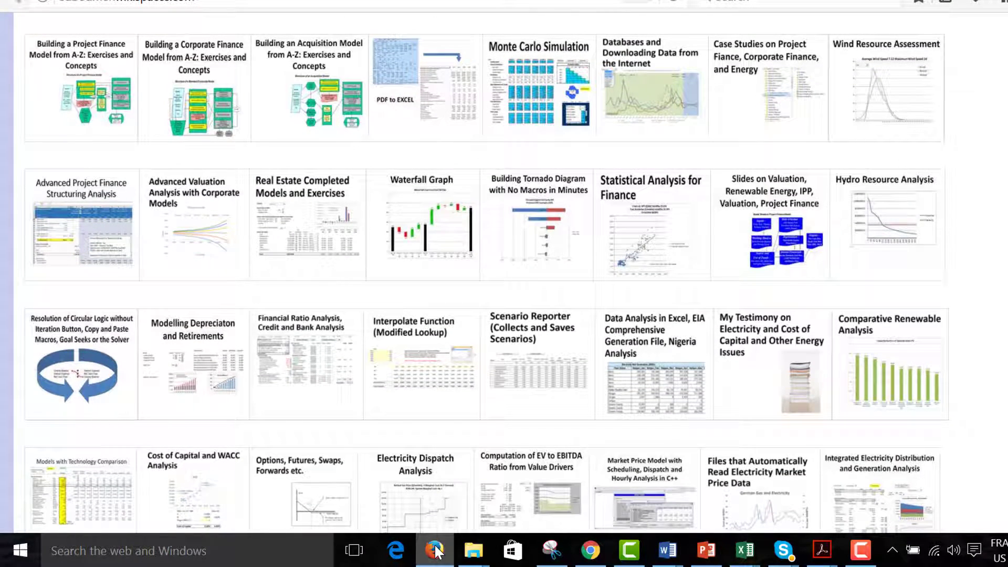
click(297, 374)
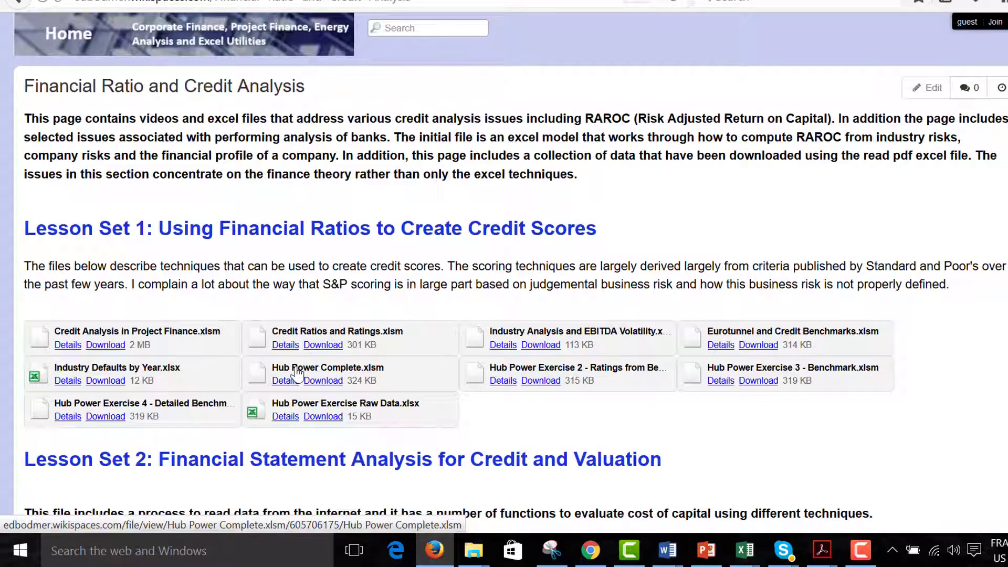
- Review the lesson sets and downloadable files on the Financial Ratio and Credit Analysis page, and return to the wiki's home page
scroll(297, 374, down, 4)
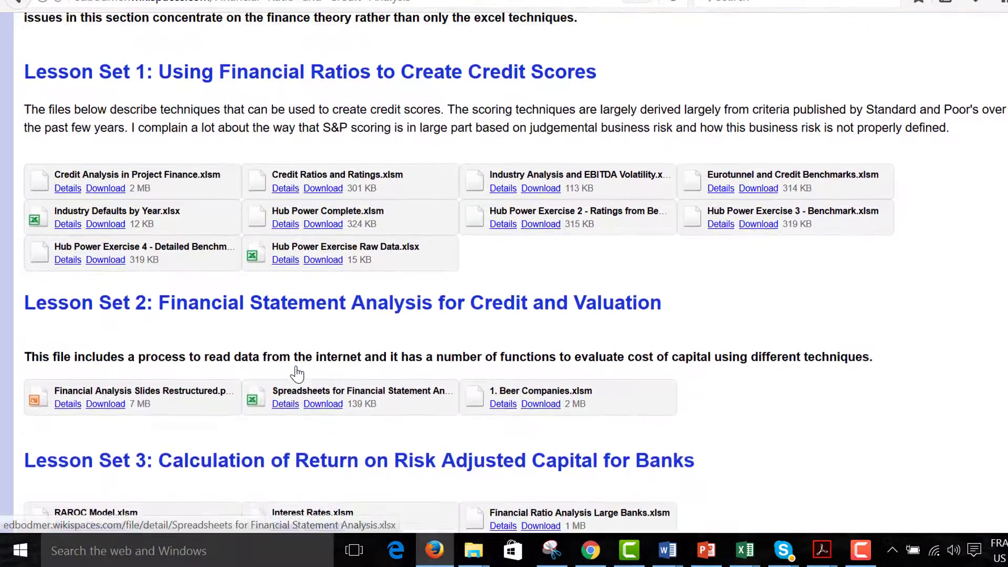
scroll(297, 374, up, 2)
scroll(297, 374, up, 1)
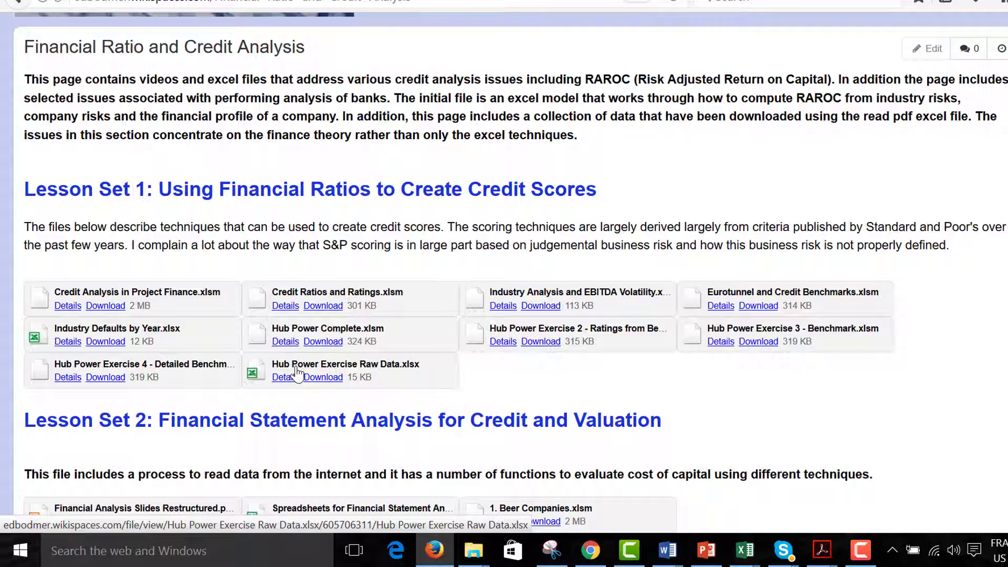
scroll(297, 374, up, 1)
scroll(297, 374, down, 3)
scroll(297, 374, up, 2)
scroll(297, 374, down, 3)
scroll(297, 374, up, 4)
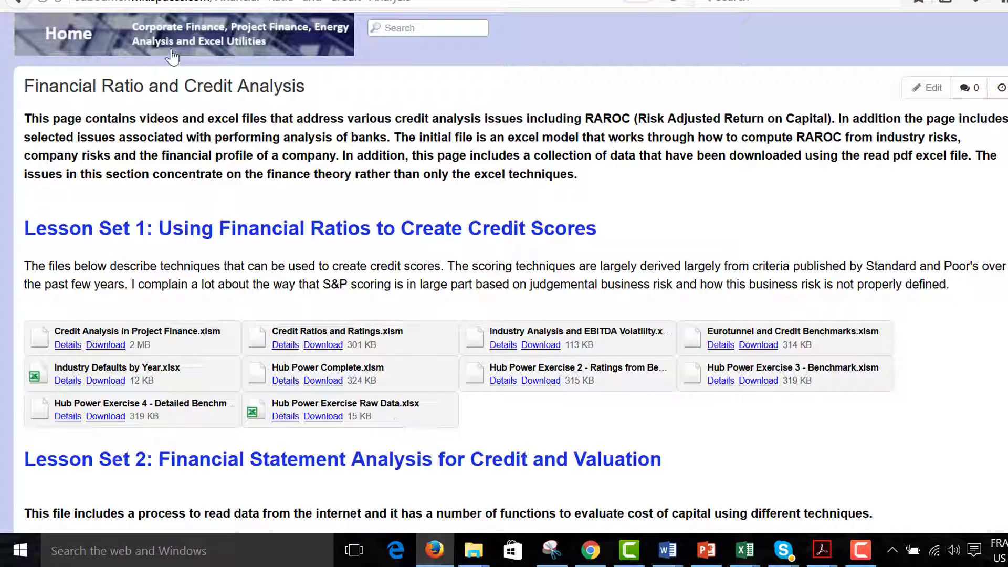
click(105, 37)
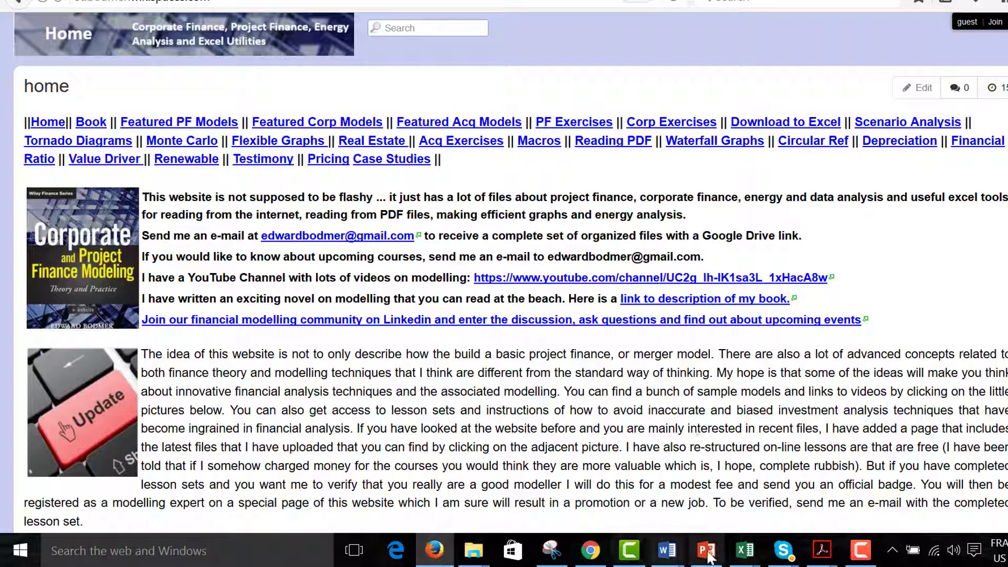
- Switch back to the project and corporate finance workbook in Excel and recalculate the random scenarios twice
mouse_move(745, 550)
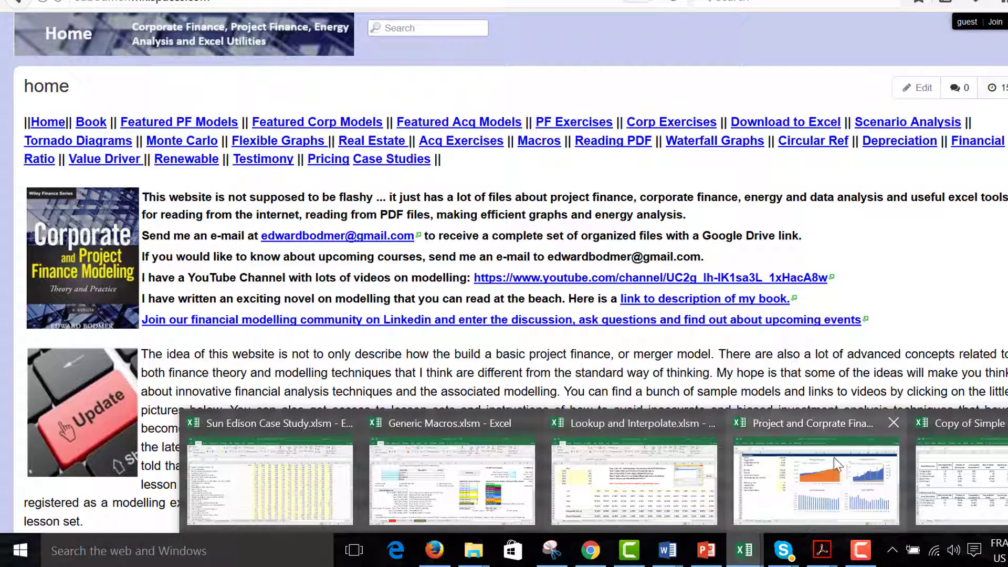
click(772, 503)
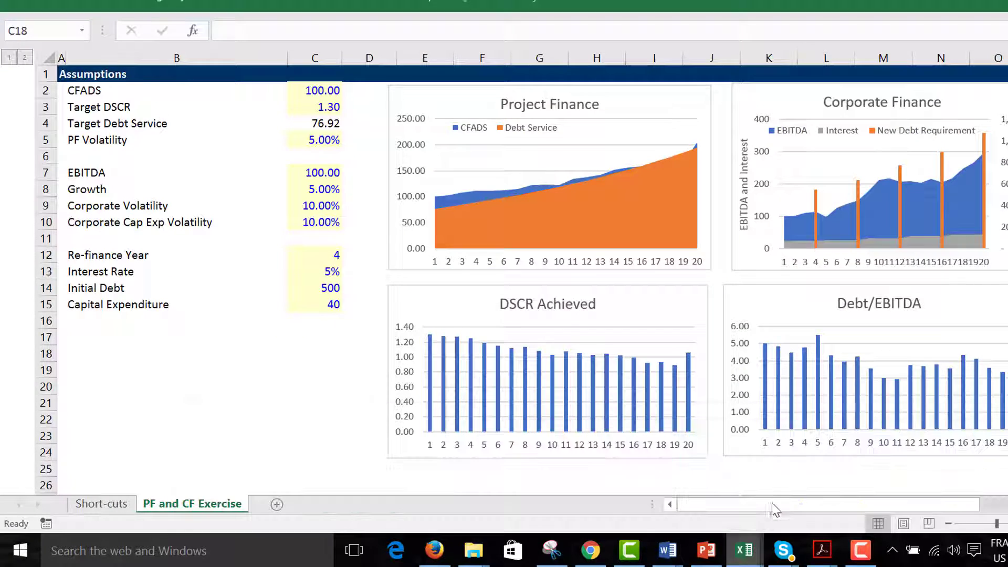
click(277, 364)
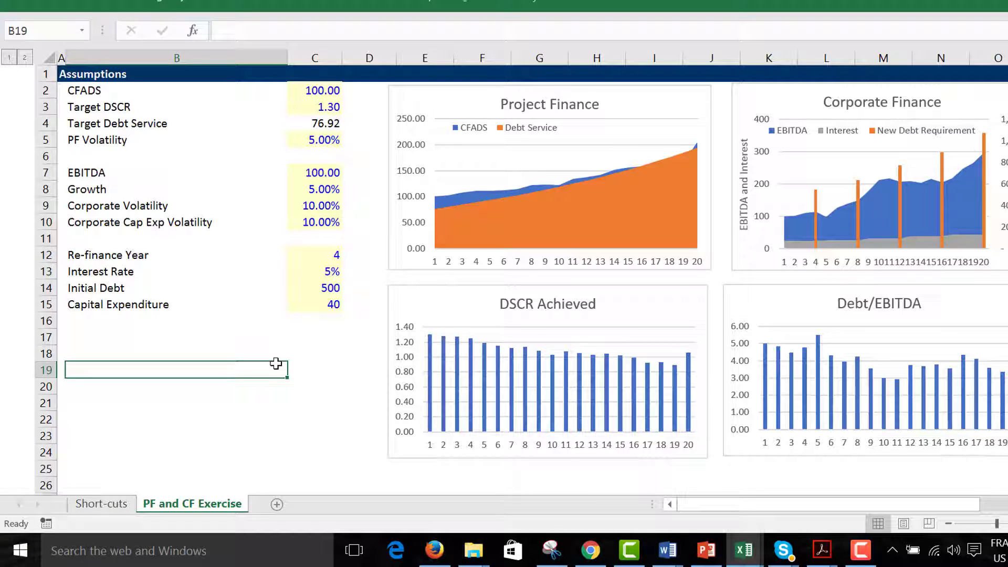
key(F9)
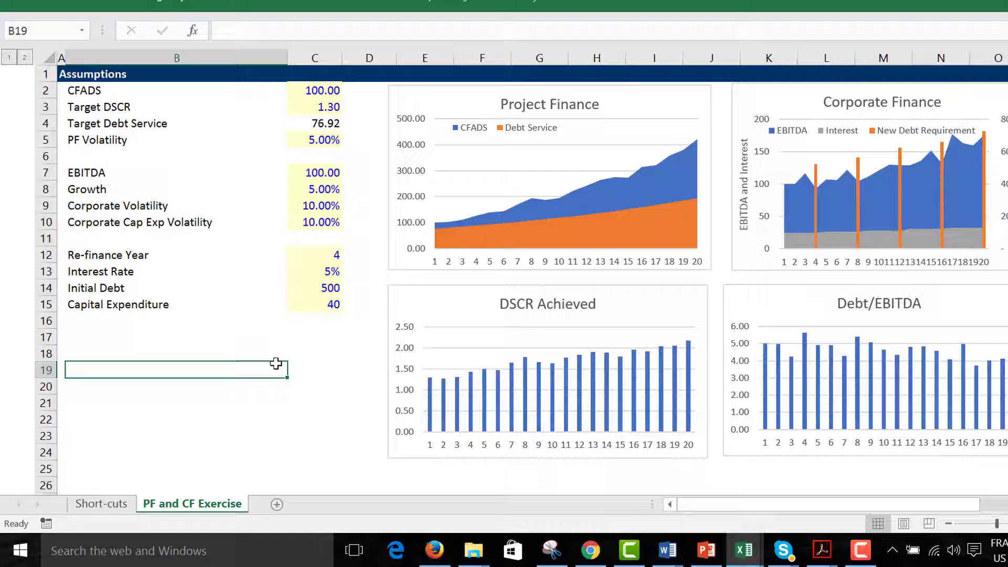
key(F9)
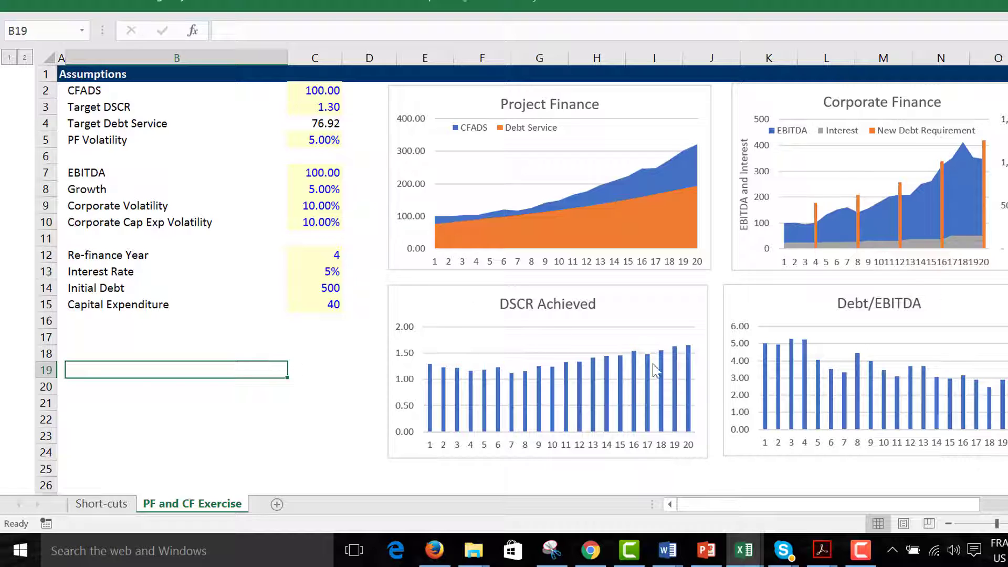
click(862, 552)
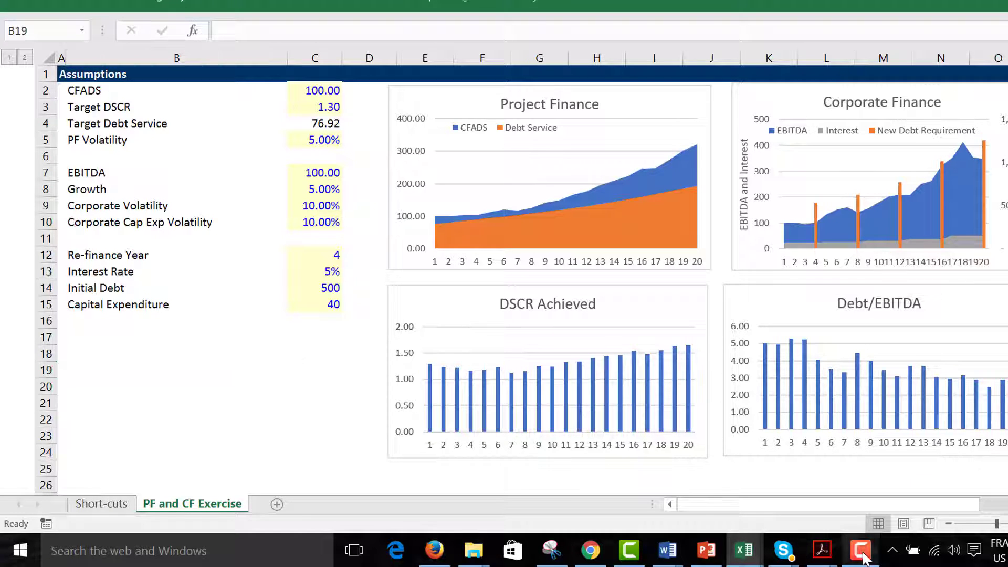